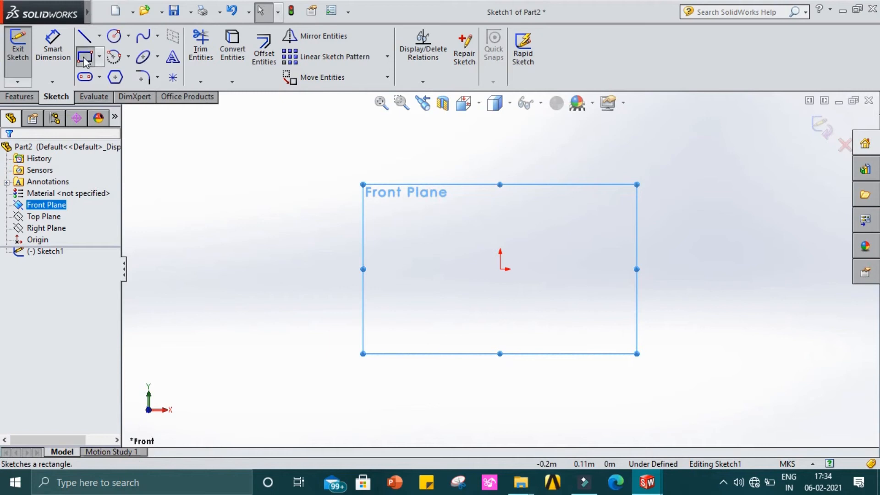
Sketch a corner rectangle about 0.127 m by 0.065 m on the Front Plane, starting at the origin
click(500, 269)
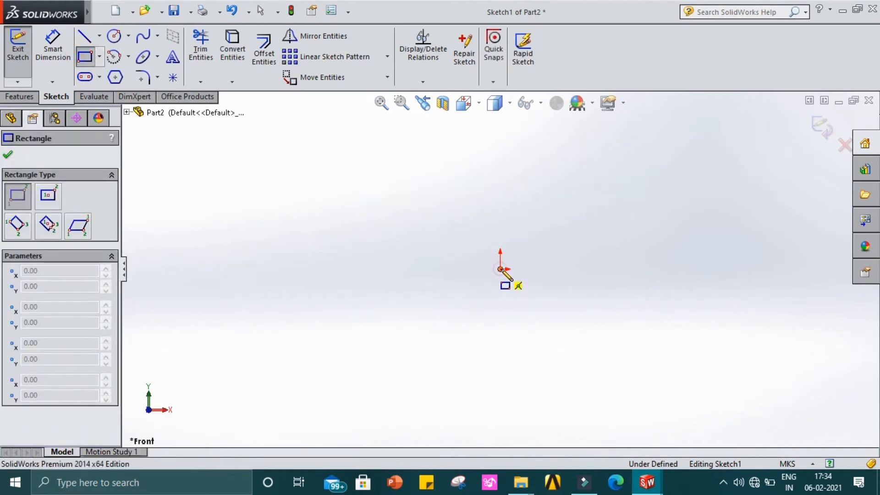
click(695, 171)
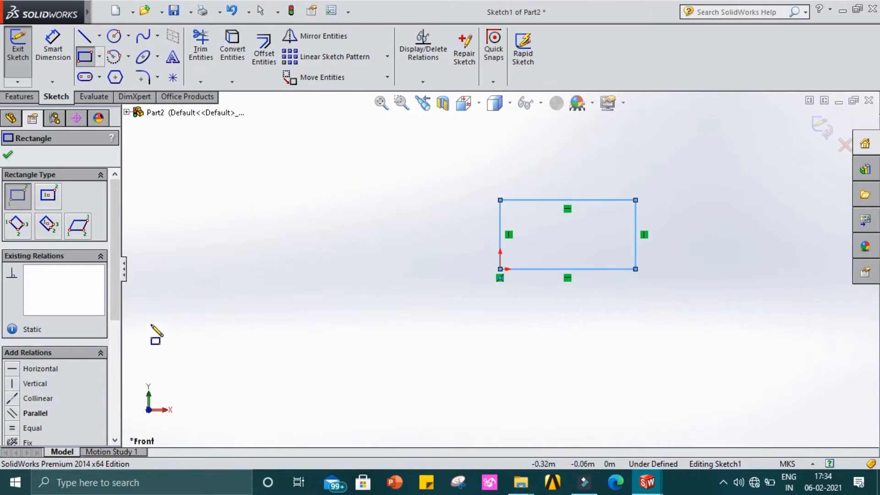
drag(114, 265, 108, 400)
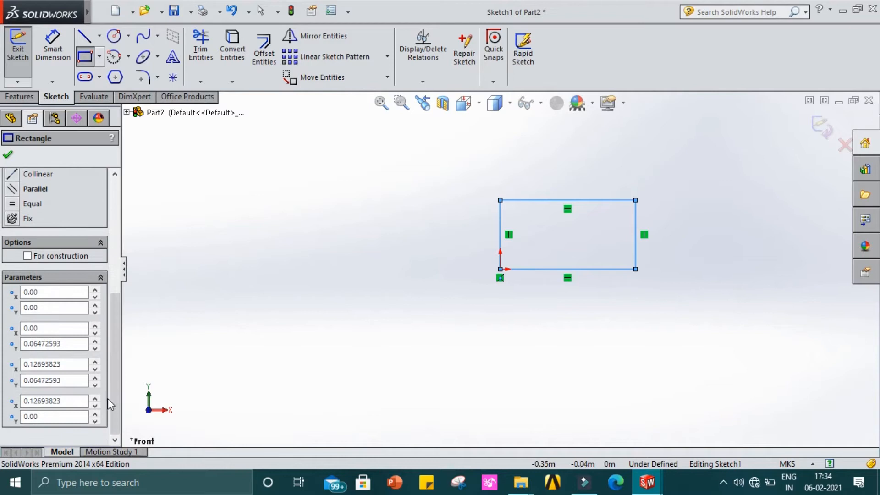
click(6, 157)
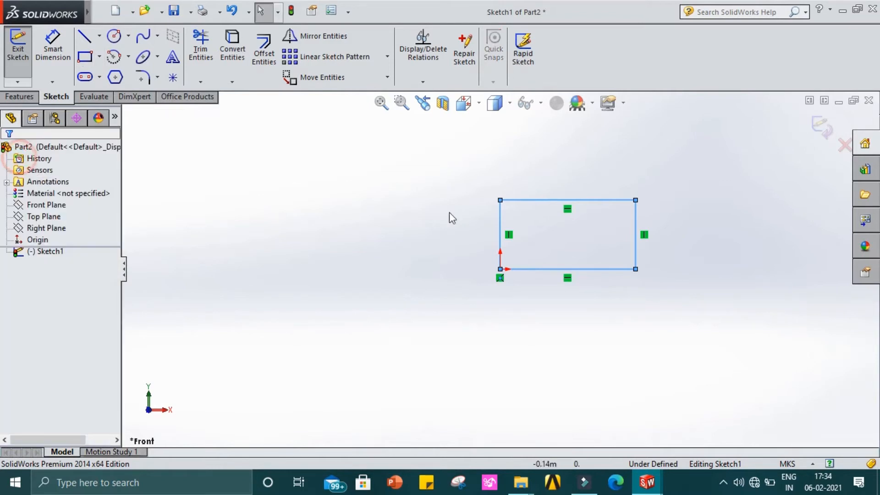
Set the length of the rectangle's lower horizontal line to 37 m
double_click(587, 270)
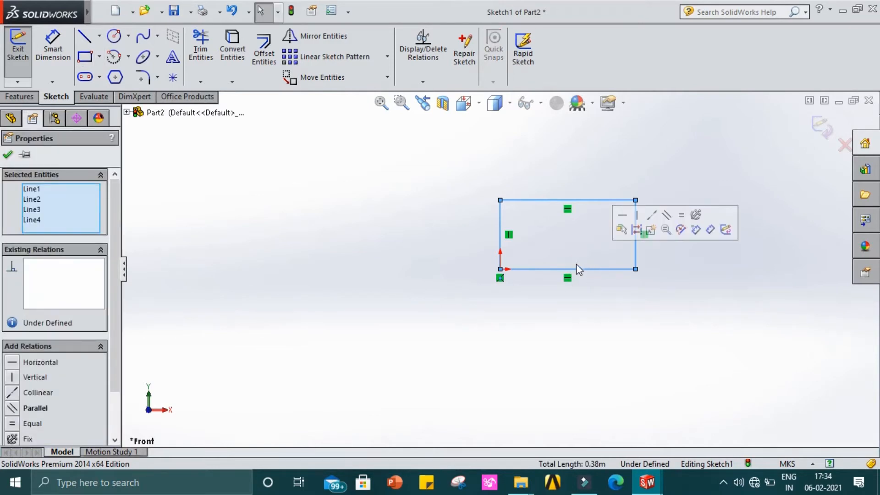
click(391, 273)
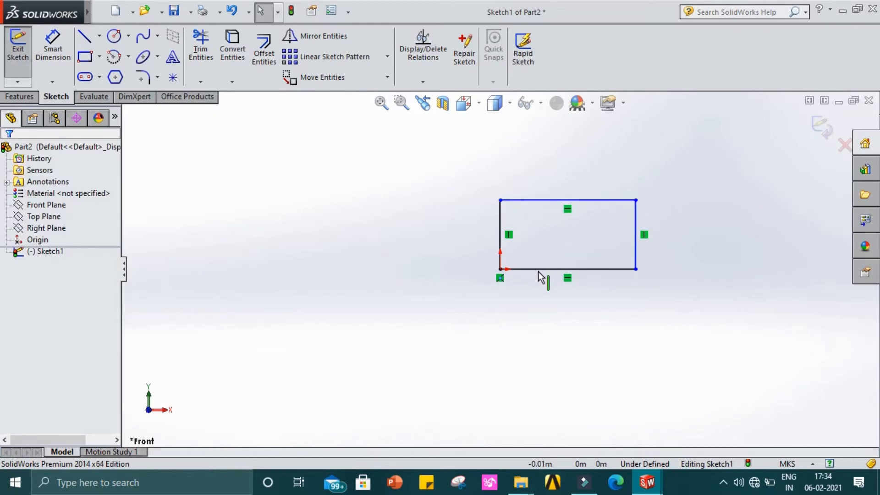
click(589, 270)
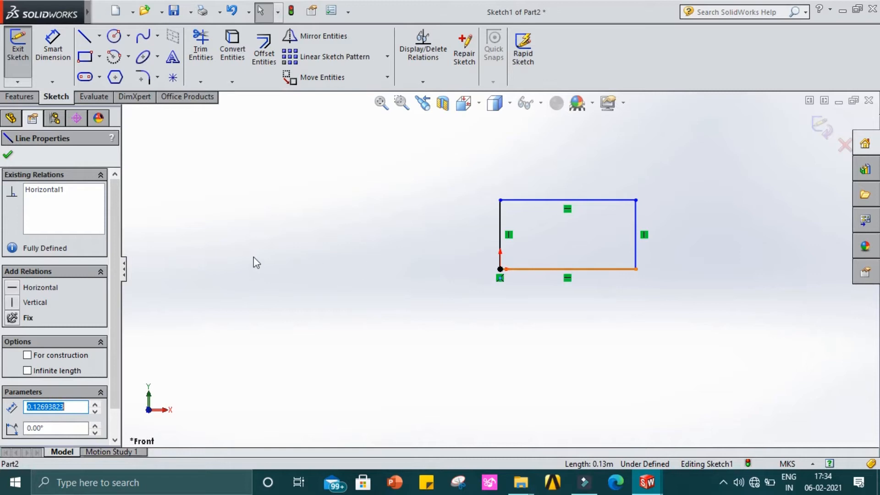
text(3)
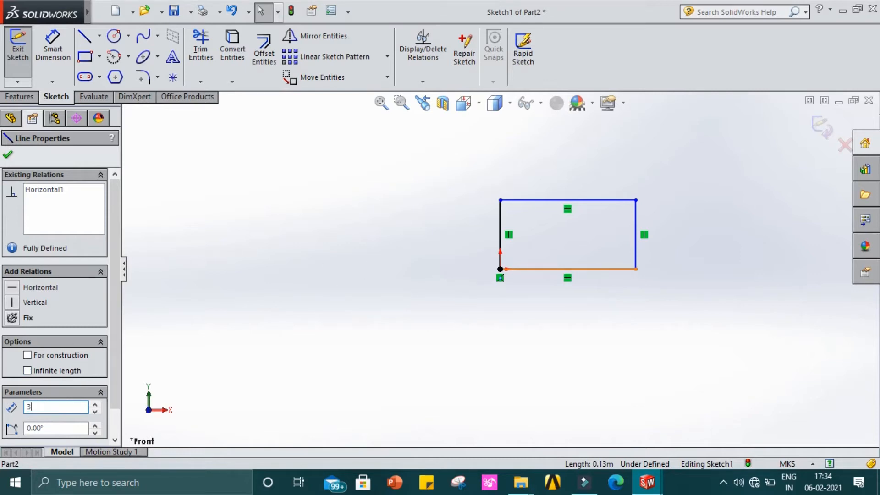
text(7)
key(Return)
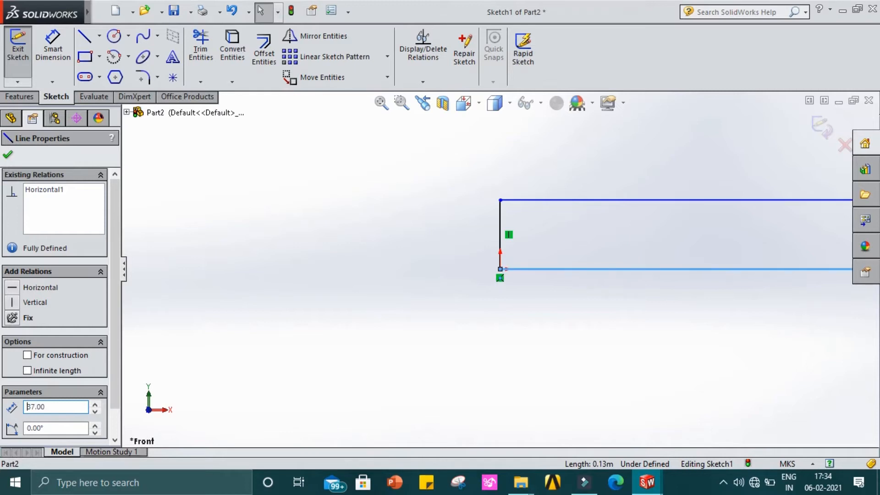
Set the length of the rectangle's vertical line at the origin to 38 m
click(500, 233)
text(38)
key(Return)
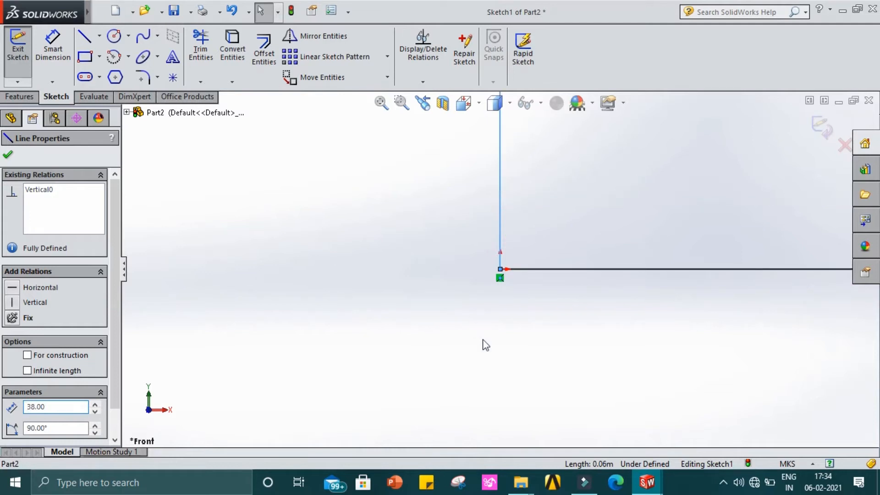
scroll(472, 380, up, 5)
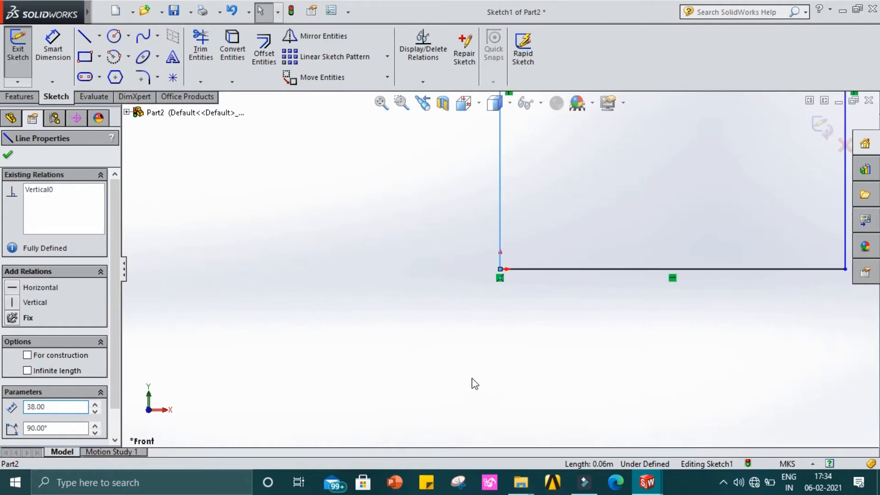
scroll(472, 379, up, 6)
scroll(655, 253, up, 3)
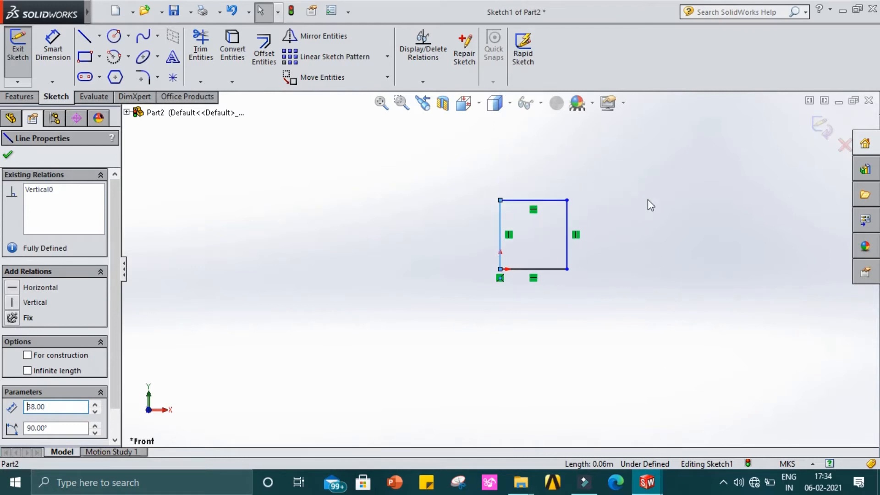
scroll(575, 176, down, 2)
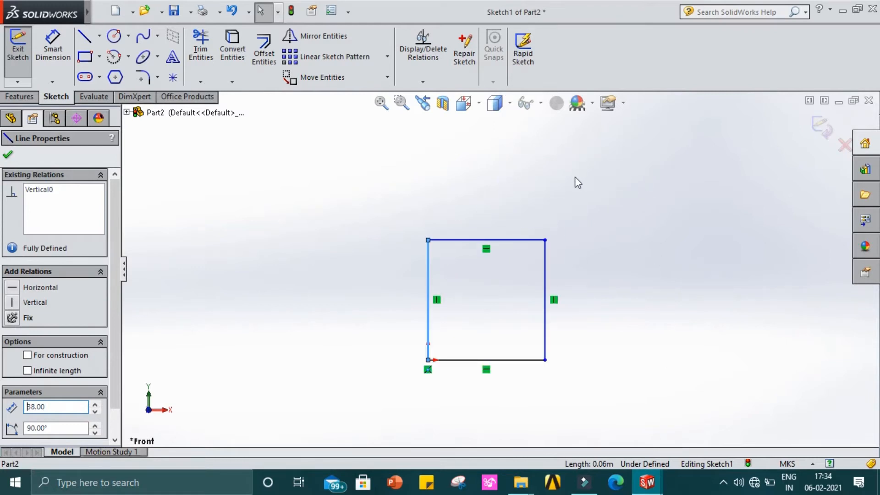
click(9, 156)
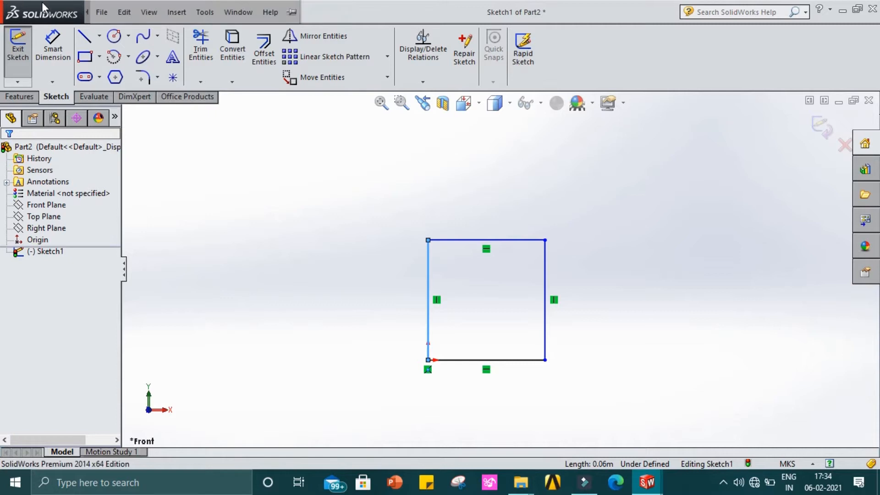
Finish the sketch and extrude the rectangle as a blind boss 12 m deep
click(18, 46)
click(17, 97)
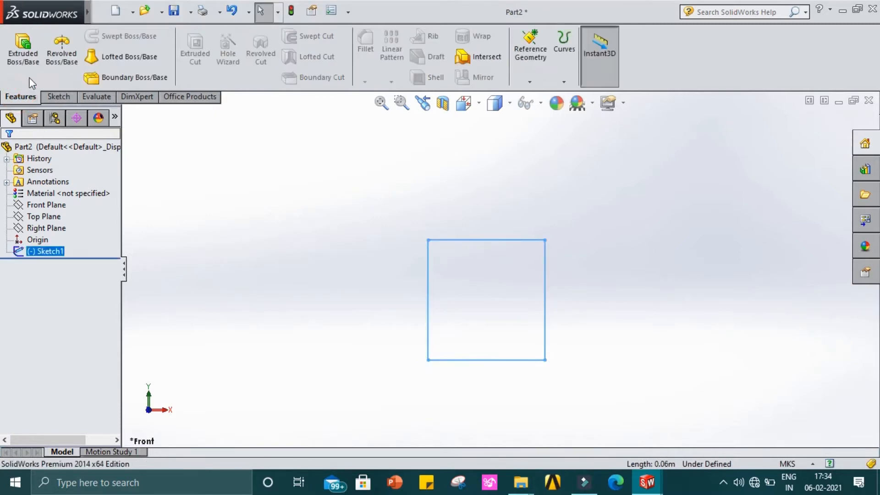
click(23, 48)
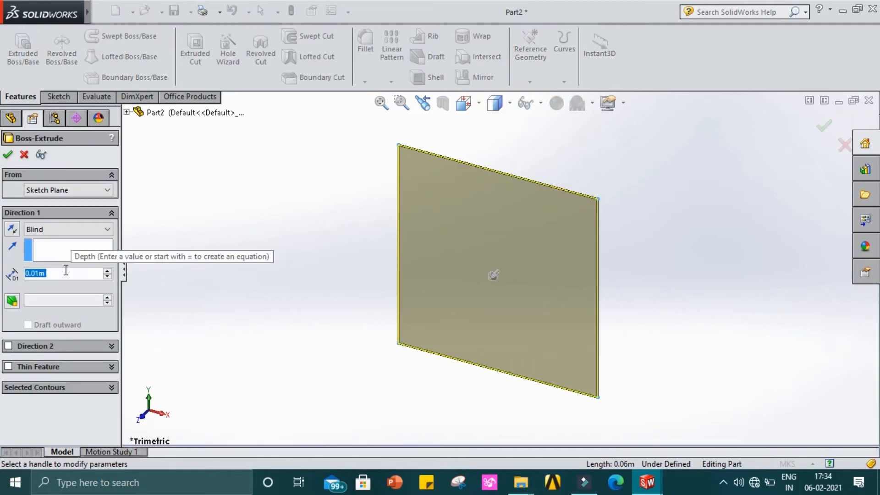
text(12)
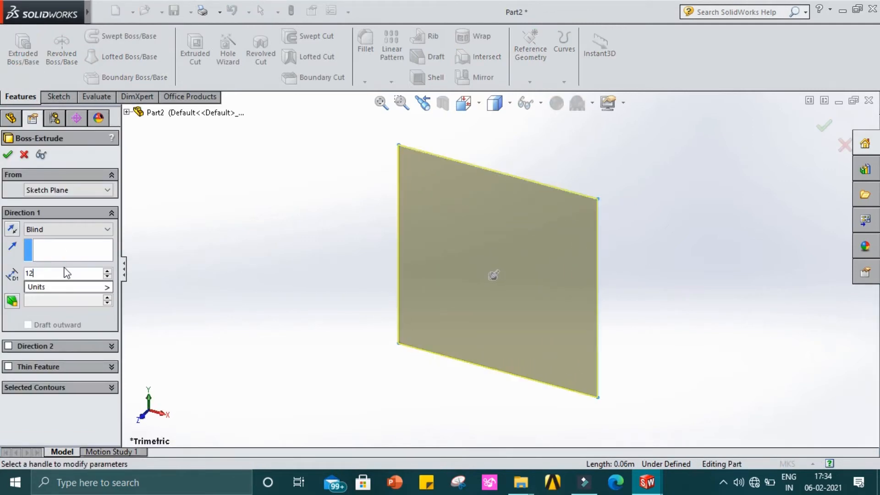
key(Return)
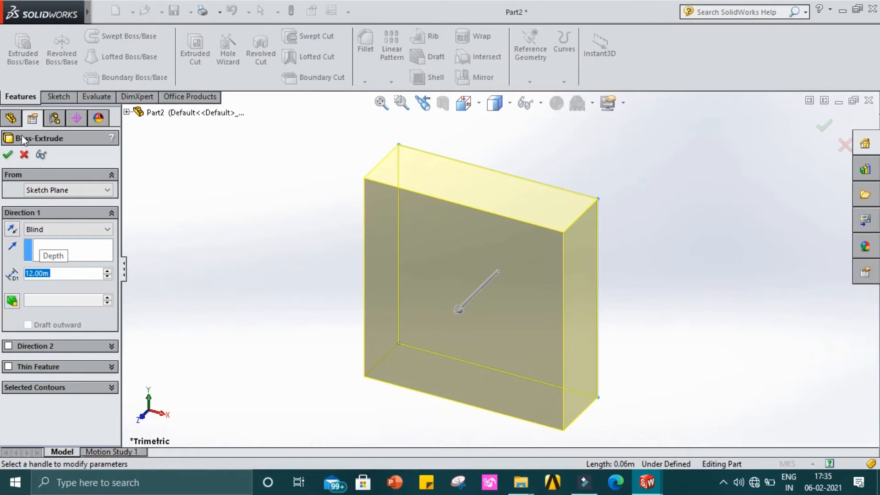
click(8, 156)
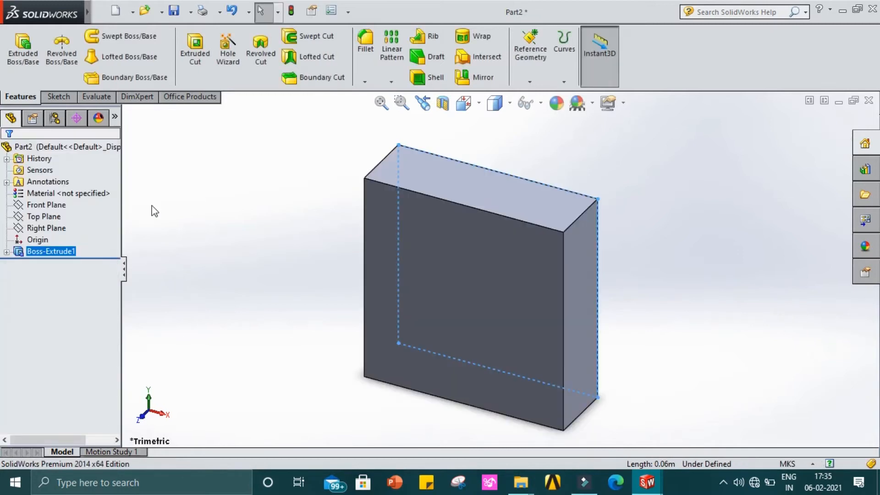
Start a sketch on the block's front face and draw a full-width rectangle along its upper edge, about 6.59 m high
middle_drag(300, 277, 330, 132)
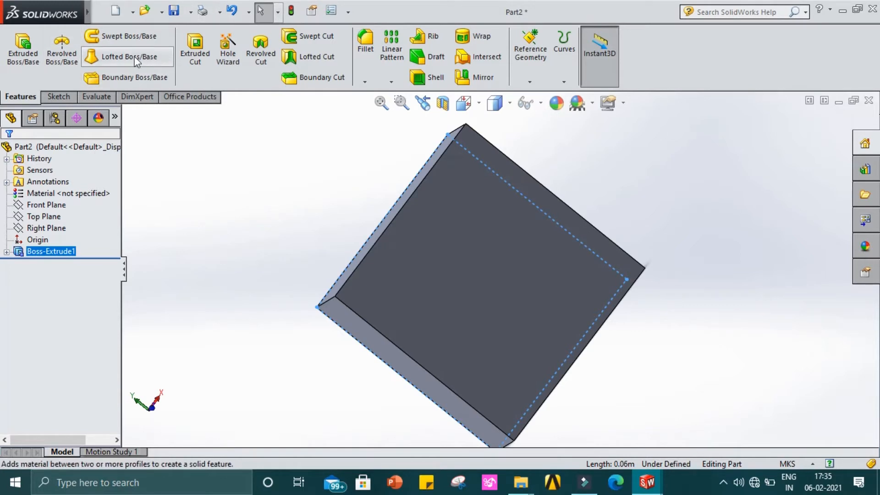
click(443, 292)
click(67, 95)
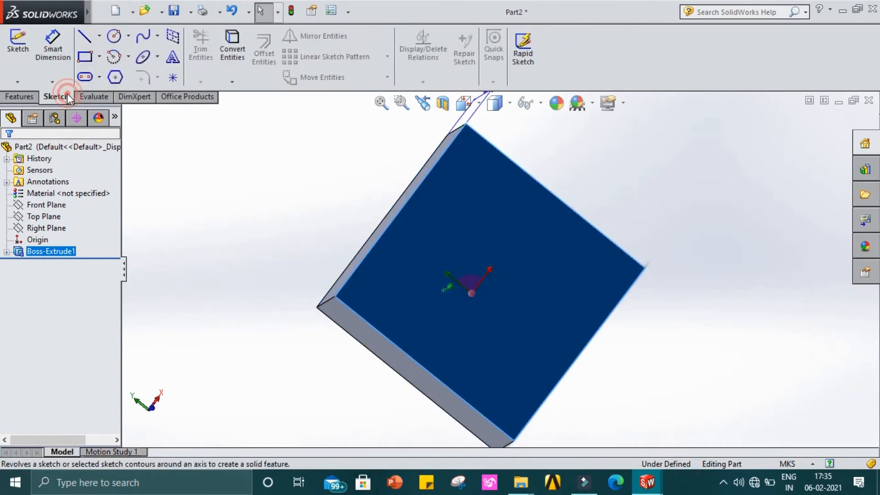
click(17, 46)
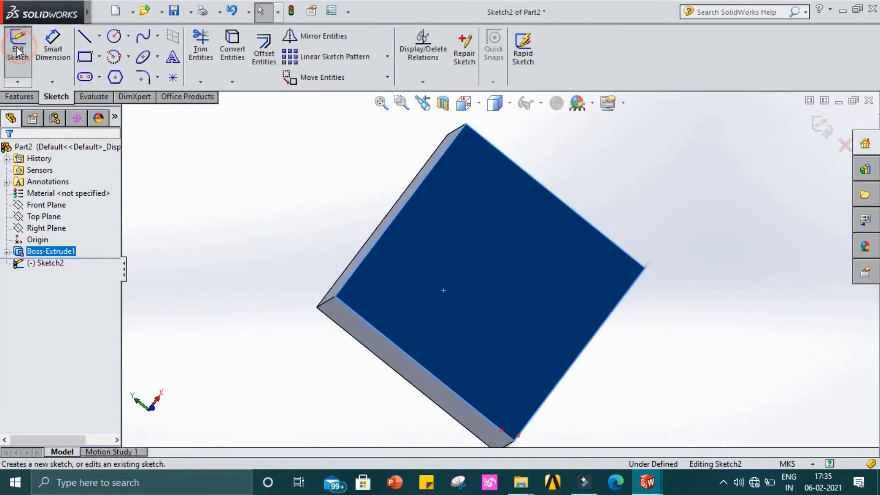
right_click(55, 269)
click(80, 252)
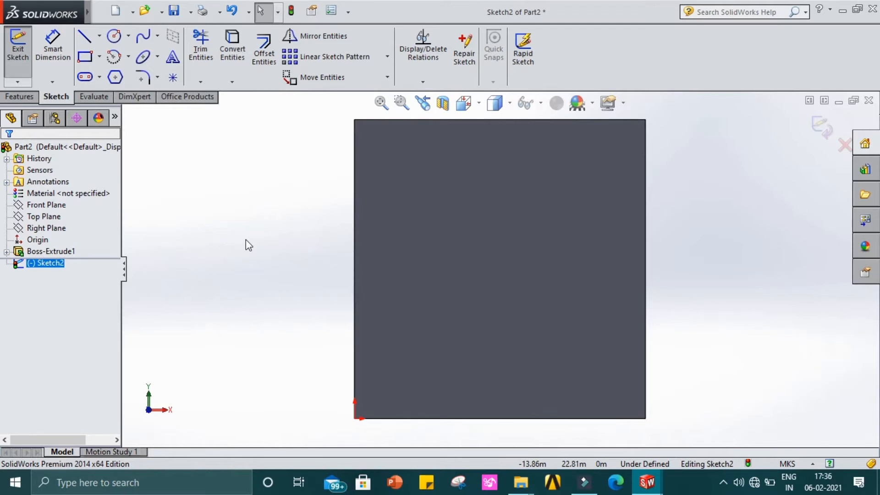
click(85, 57)
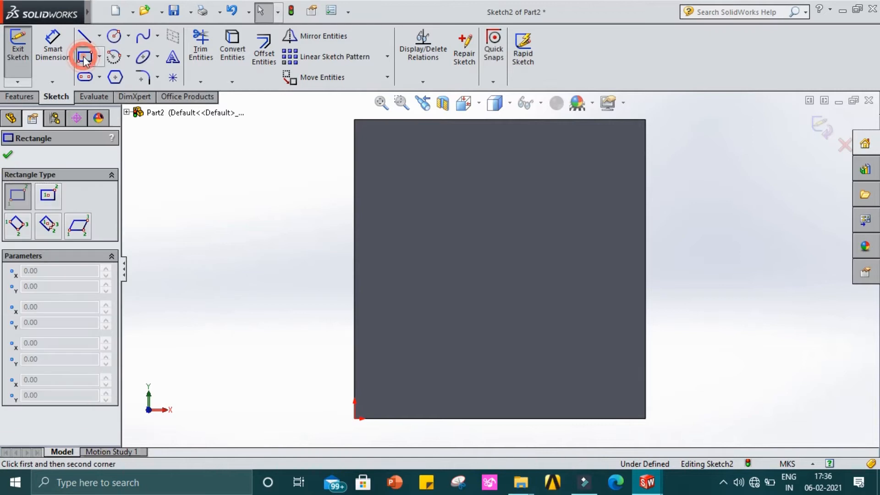
click(356, 121)
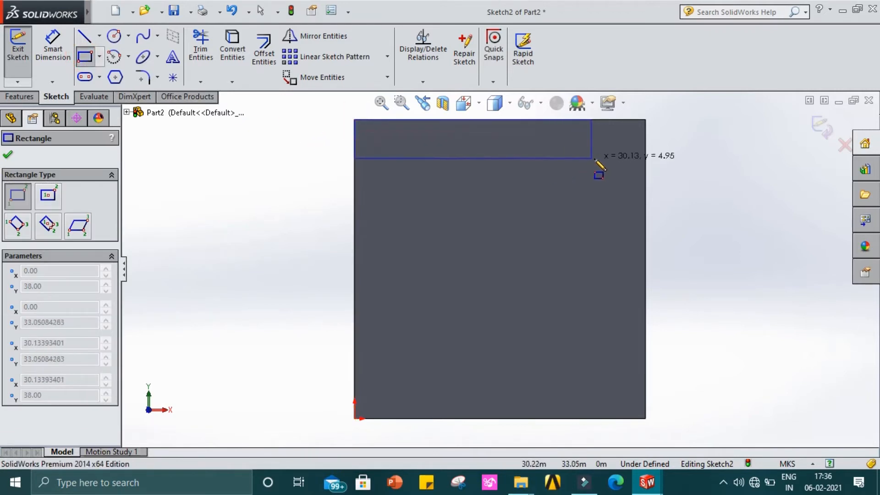
click(645, 172)
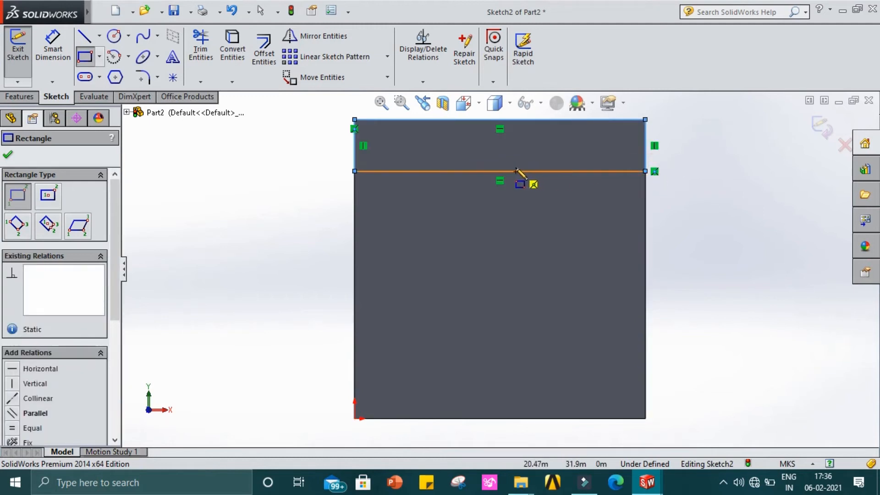
key(Escape)
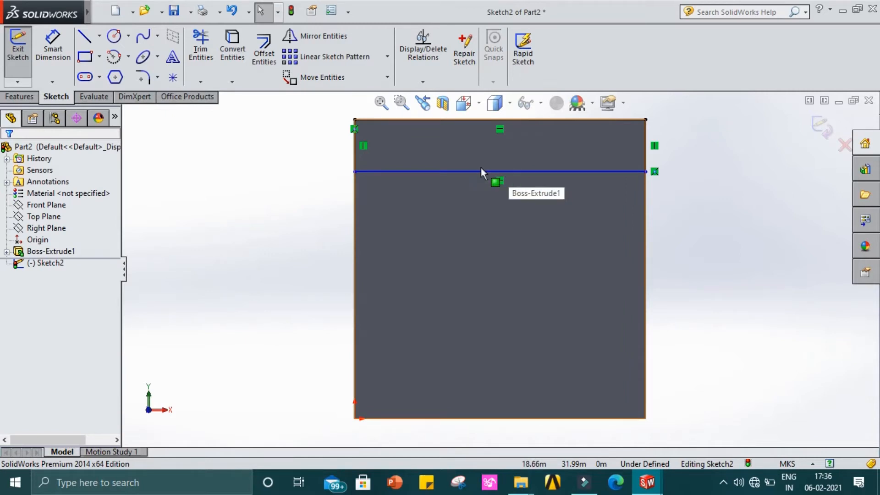
Set the height of the rectangle on the block's front face to 11 m
click(352, 142)
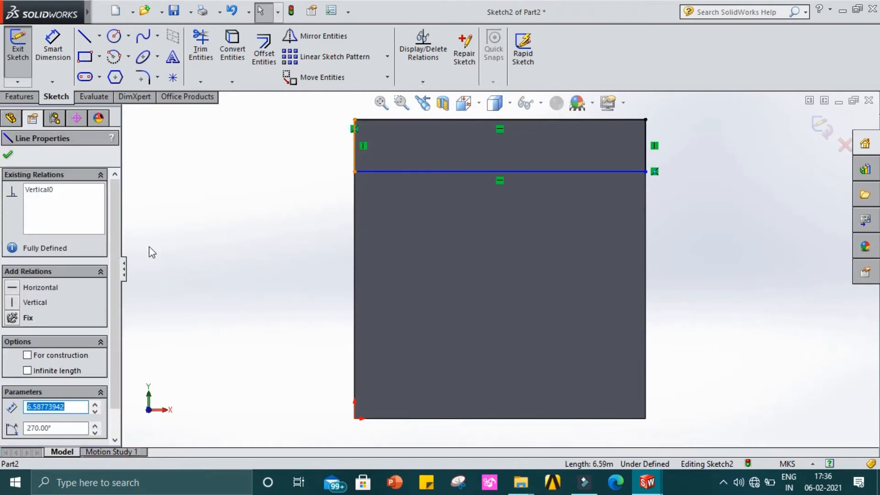
text(11)
key(Return)
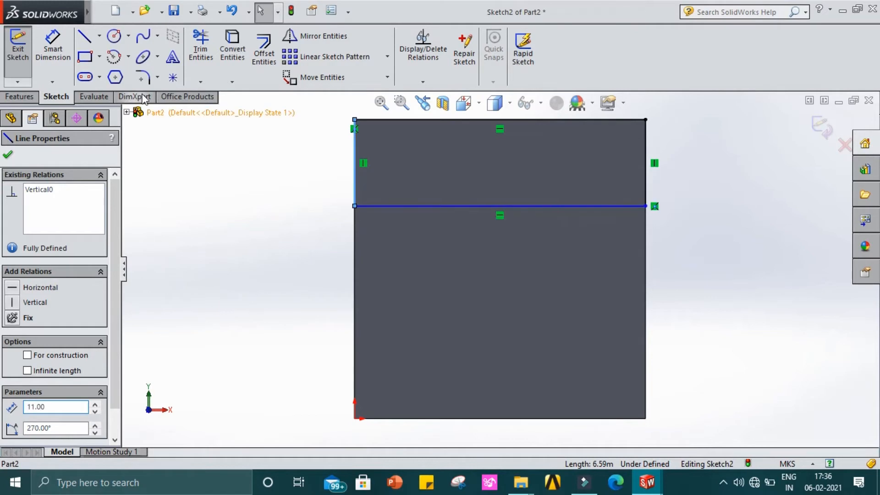
click(7, 155)
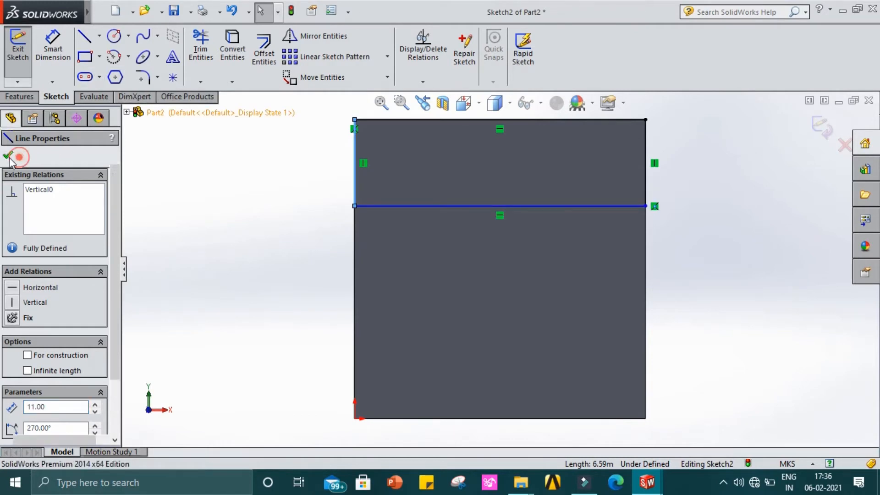
Finish the sketch and extrude the upper strip as a blind boss 6 m outward, merged with the block
click(15, 60)
click(20, 97)
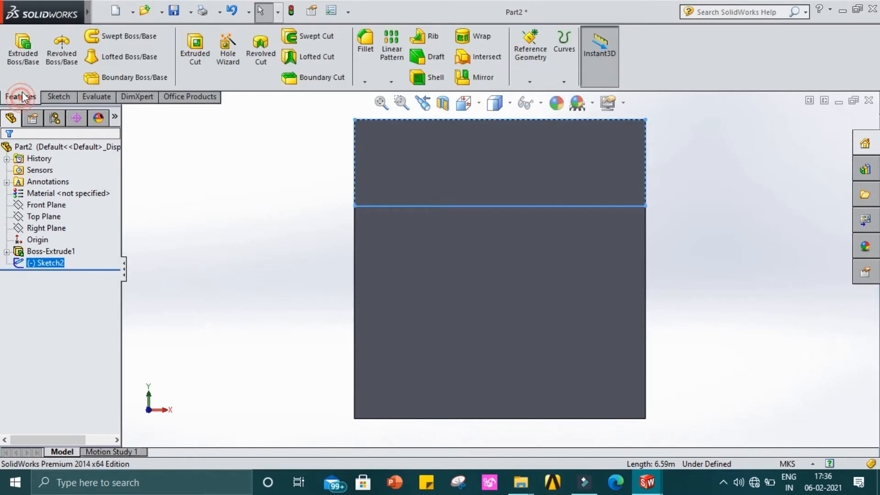
click(28, 59)
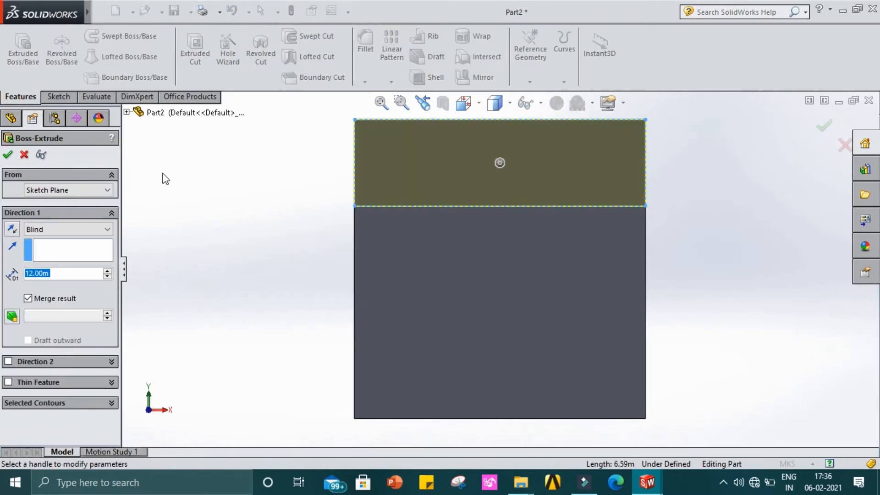
text(6)
key(Return)
middle_drag(271, 245, 338, 445)
middle_drag(314, 182, 288, 241)
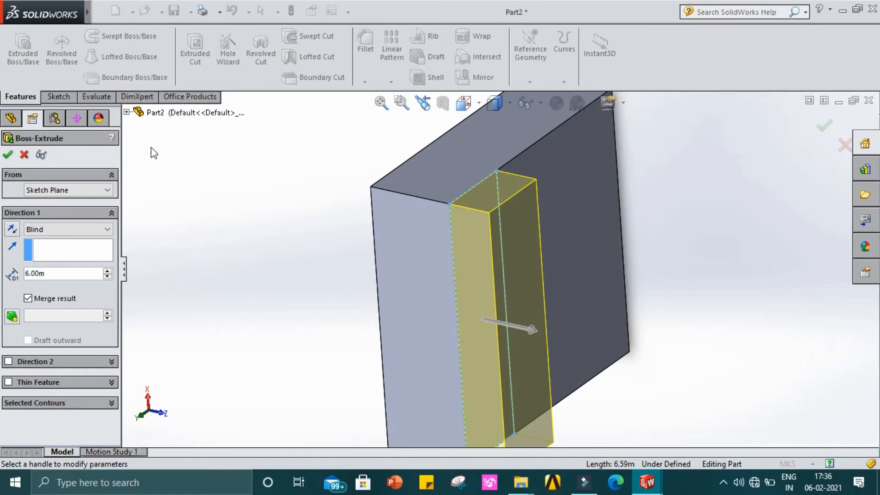
click(7, 156)
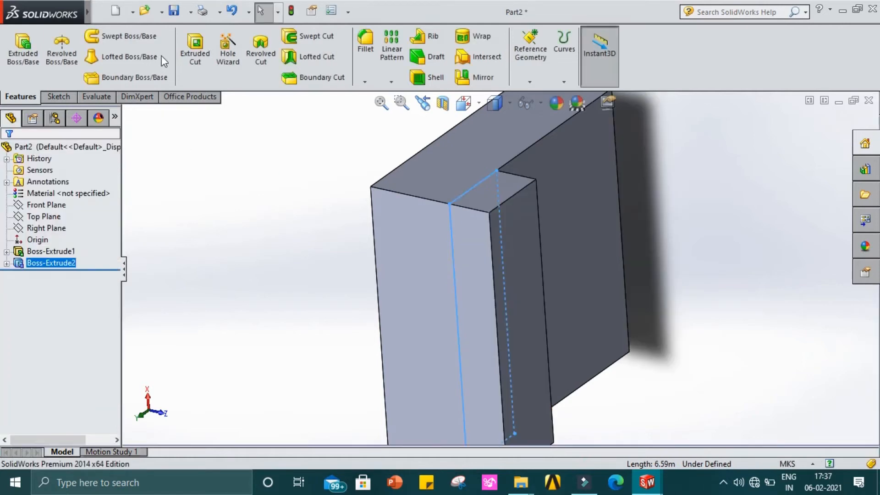
Fillet the two short outer end edges of the raised strip with a constant 6 m radius
click(365, 81)
click(383, 95)
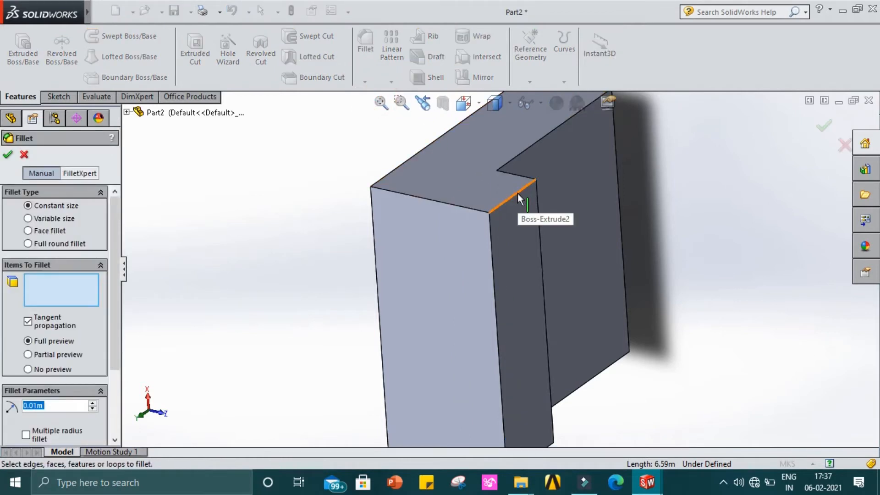
click(518, 193)
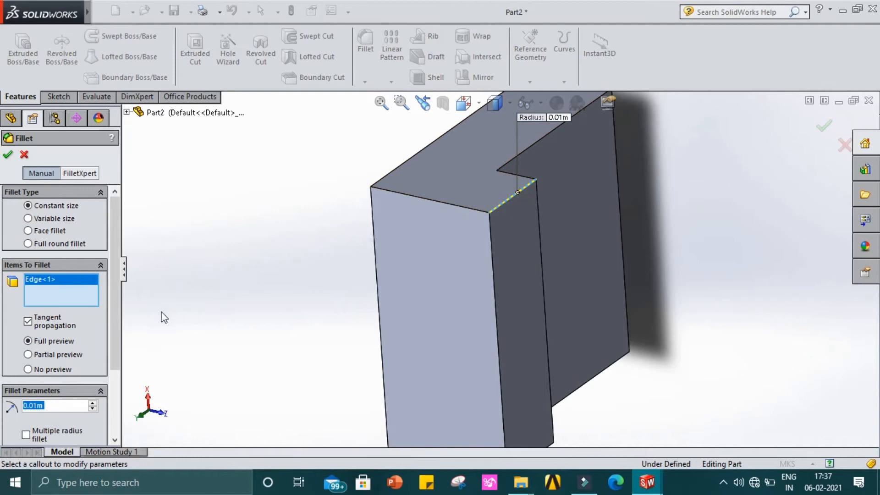
click(110, 317)
drag(111, 319, 111, 368)
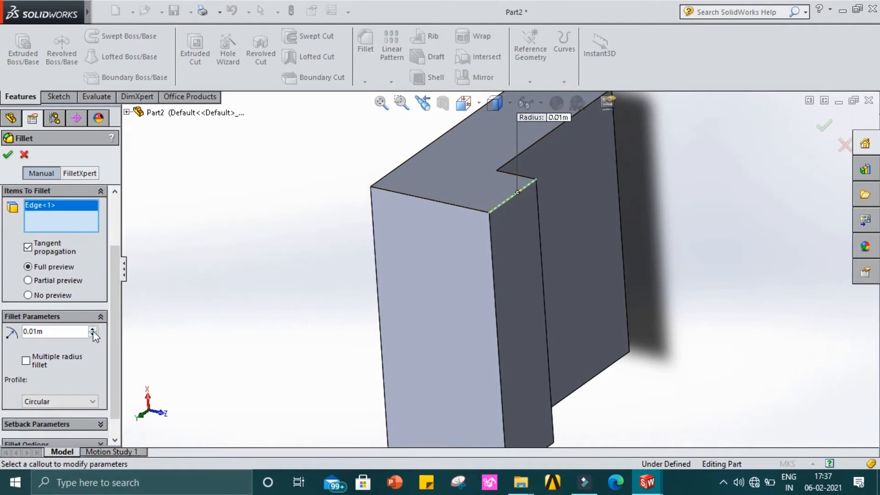
click(64, 330)
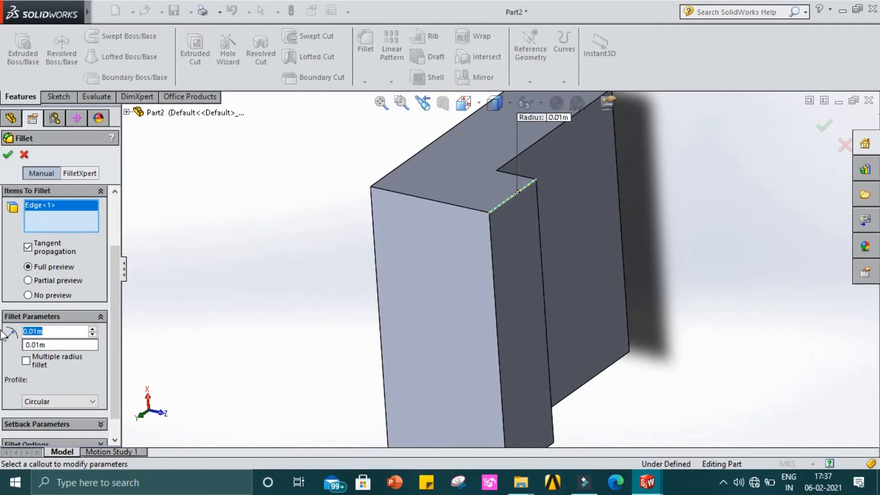
text(6)
key(Return)
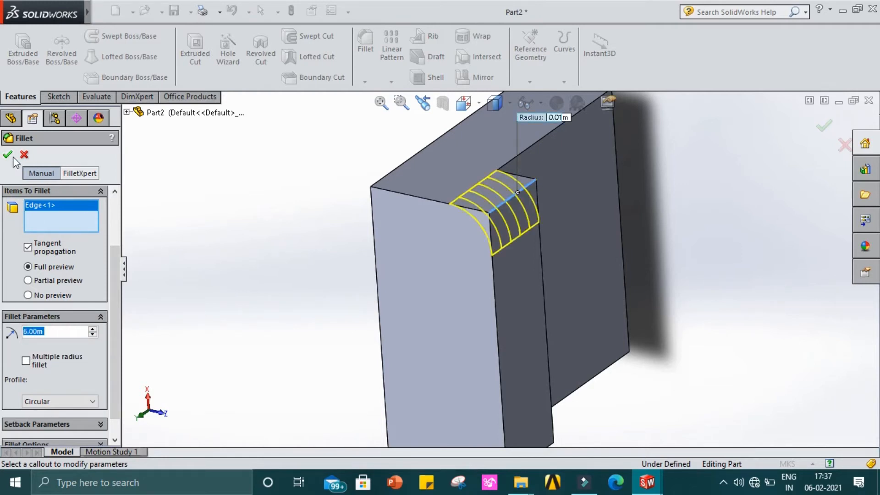
scroll(284, 224, up, 5)
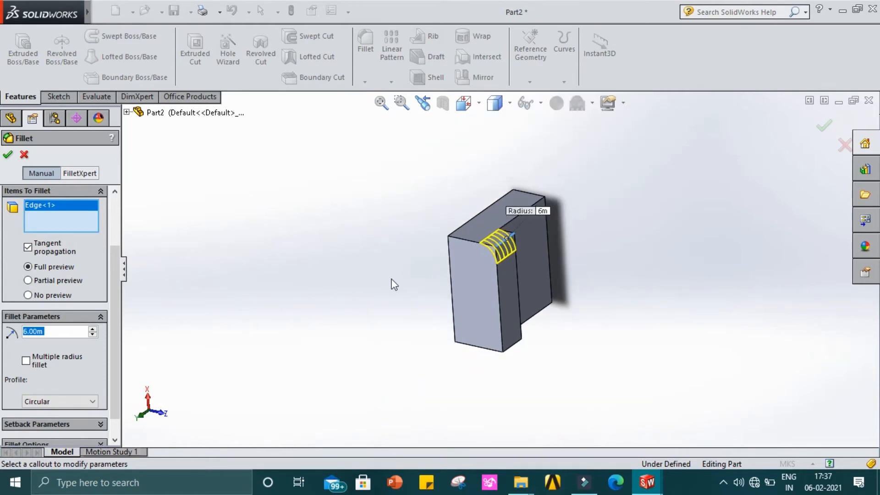
click(511, 347)
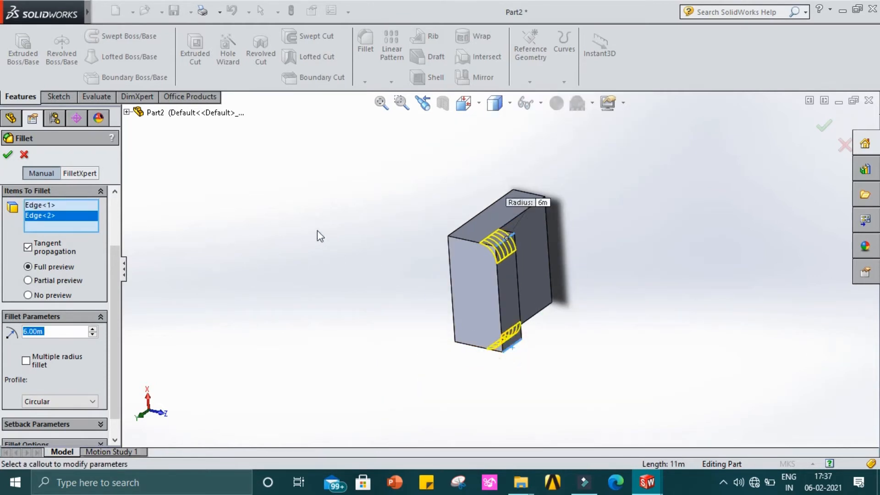
click(7, 155)
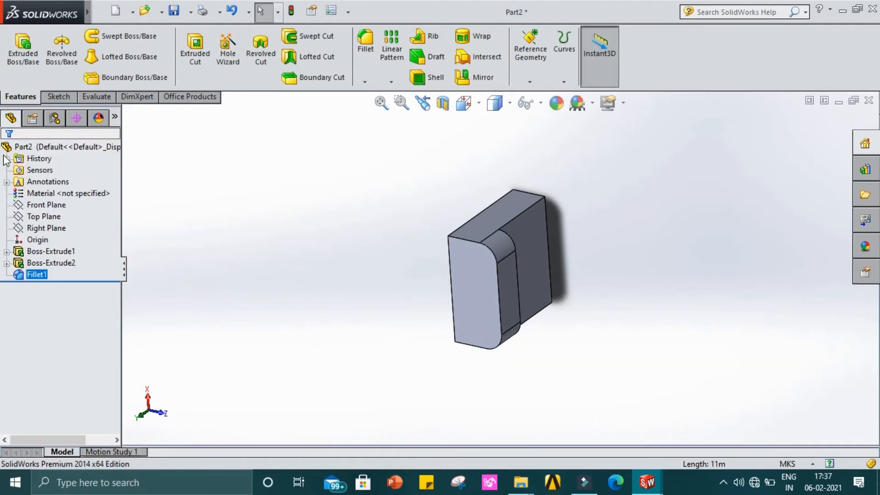
Start a sketch on the block's flat end face that has the two rounded corners, viewed face-on
middle_drag(321, 309, 258, 148)
middle_drag(310, 269, 386, 238)
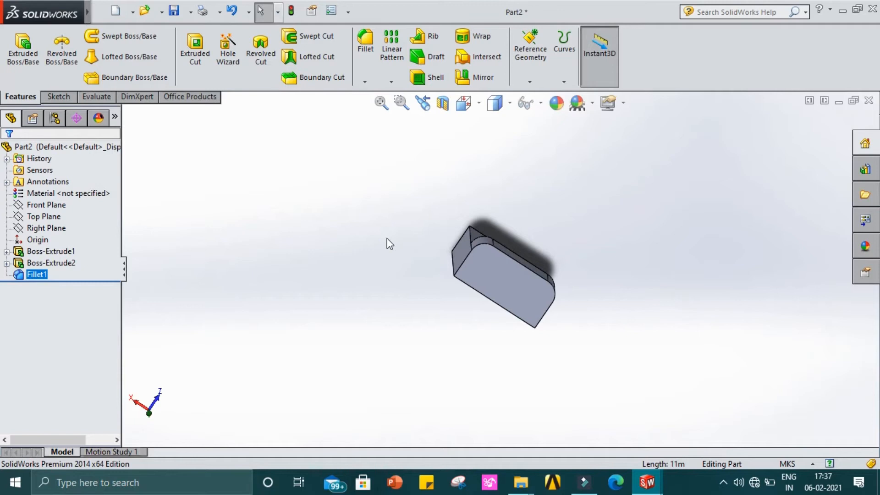
scroll(501, 287, down, 2)
scroll(499, 288, down, 4)
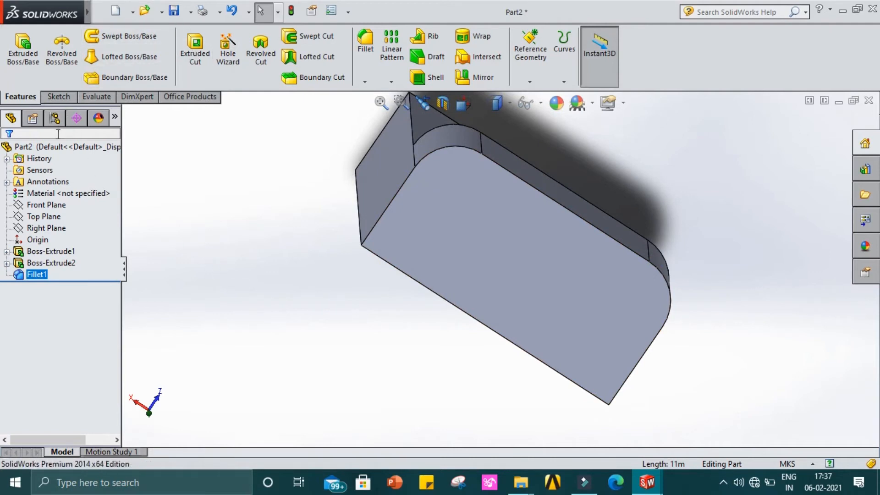
click(493, 250)
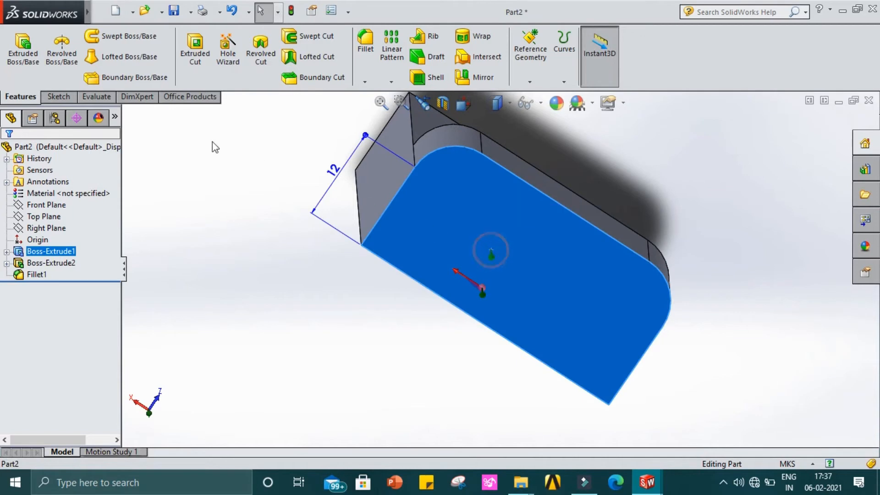
click(58, 97)
click(18, 48)
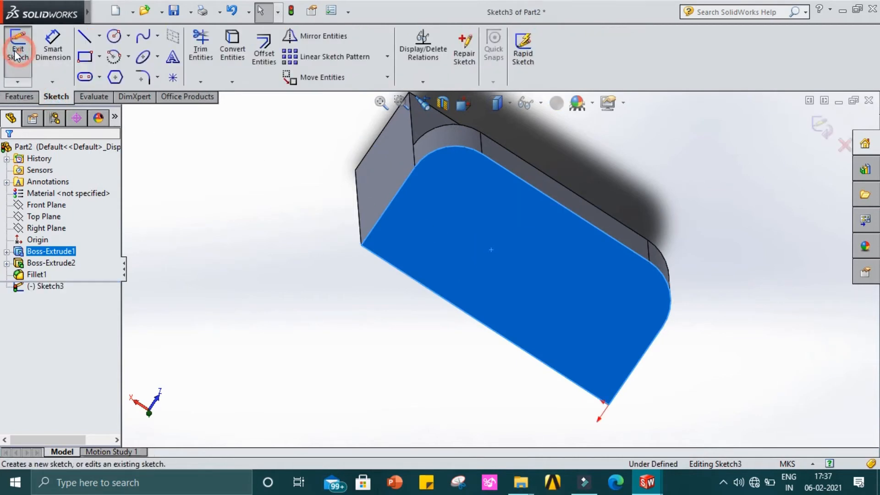
click(63, 288)
right_click(60, 290)
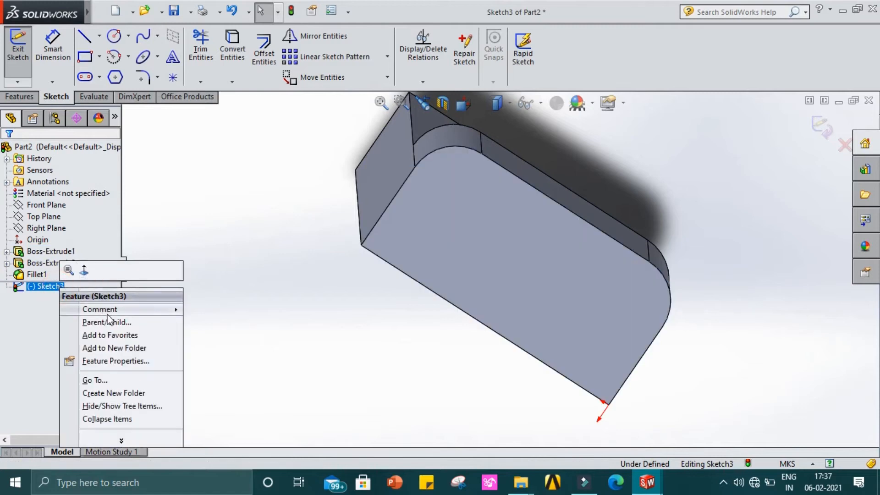
click(85, 270)
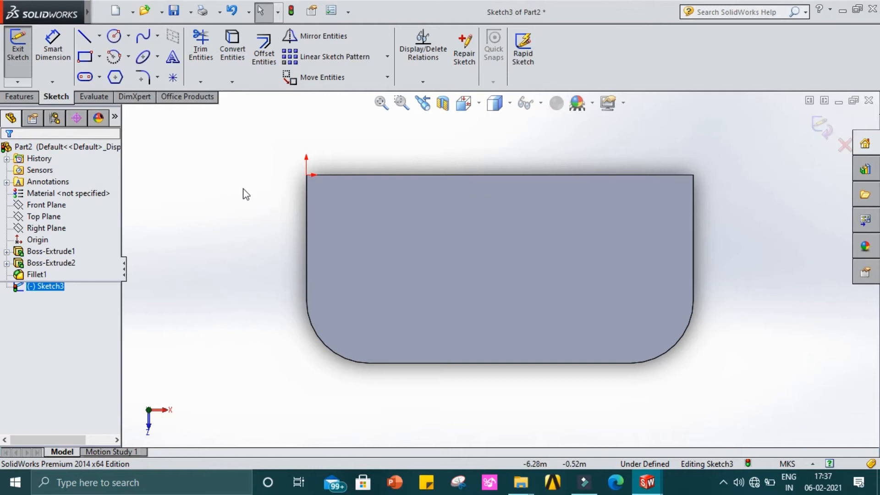
Sketch two separate vertical lines, each about 8.23 m long, running down from the upper edge of the end face
click(84, 36)
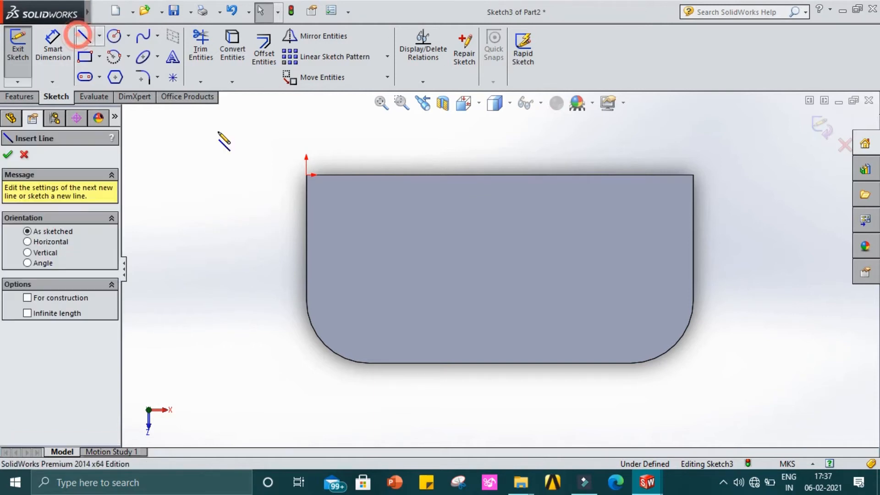
click(393, 175)
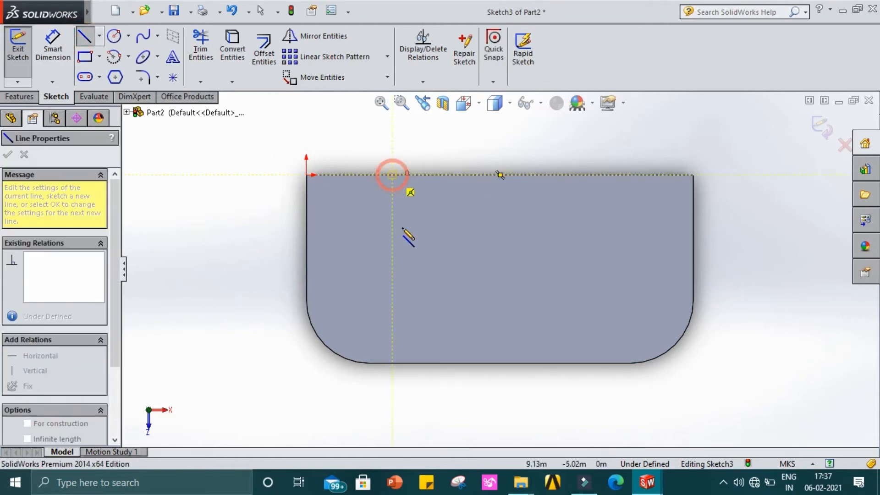
click(392, 261)
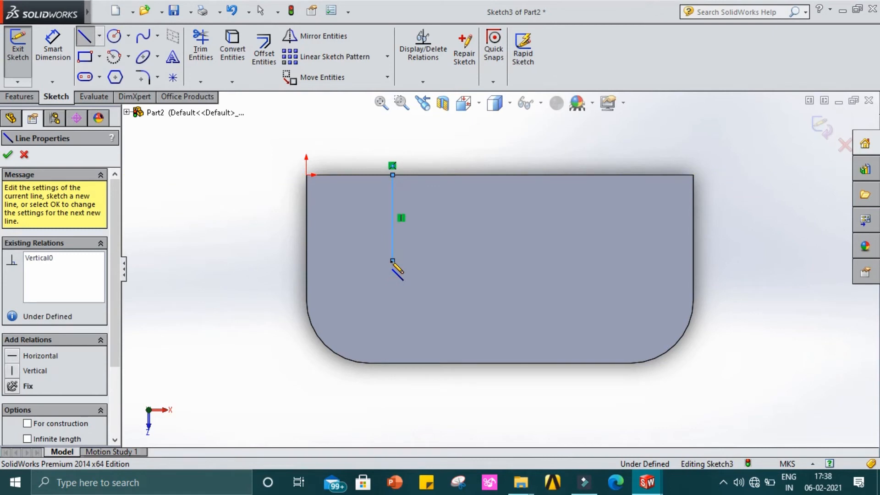
key(Escape)
key(Escape)
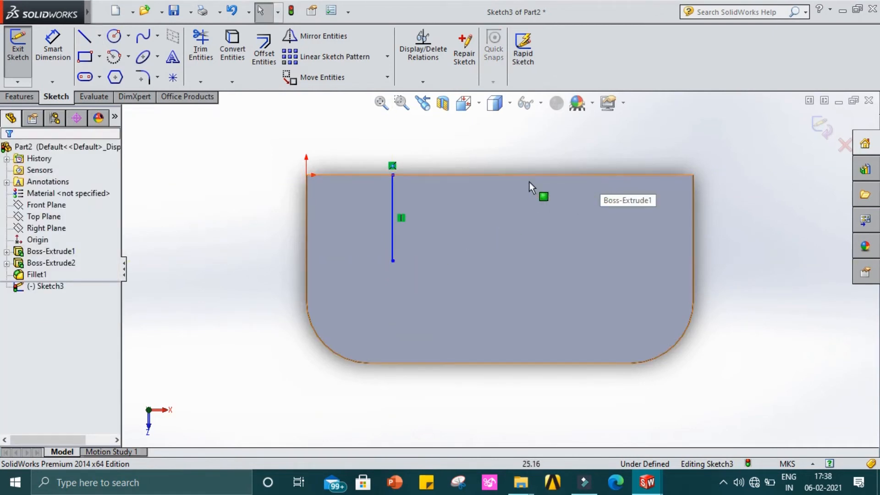
click(84, 36)
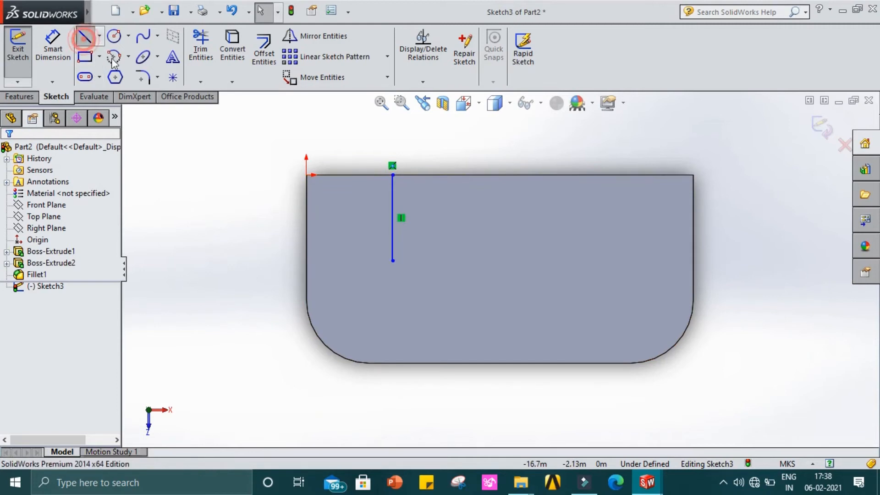
click(570, 175)
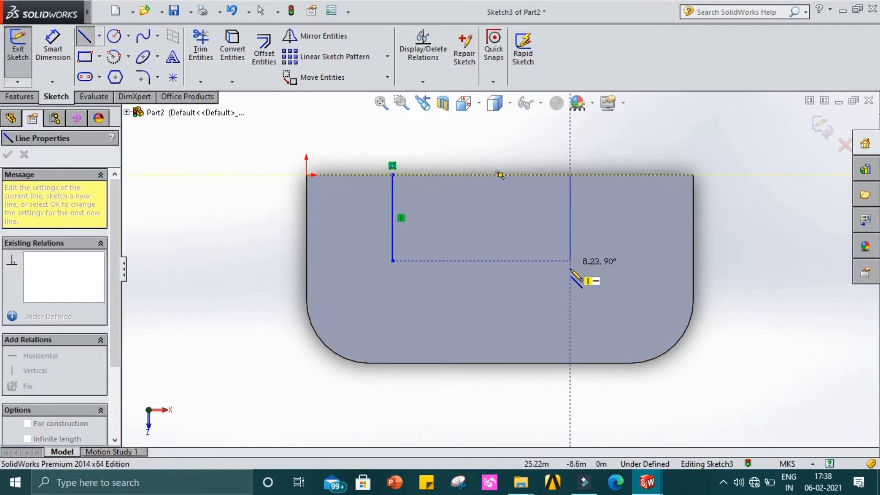
double_click(571, 263)
key(Escape)
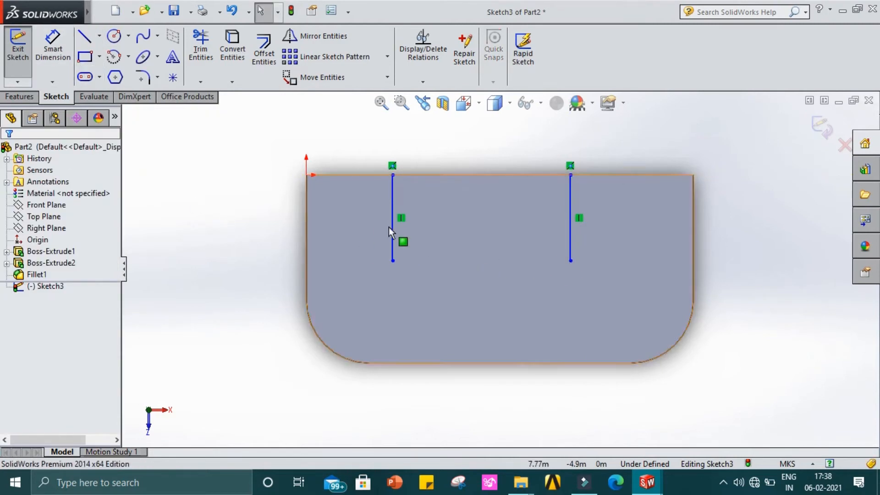
Dimension the left vertical line 12 m from the face's left edge
click(55, 54)
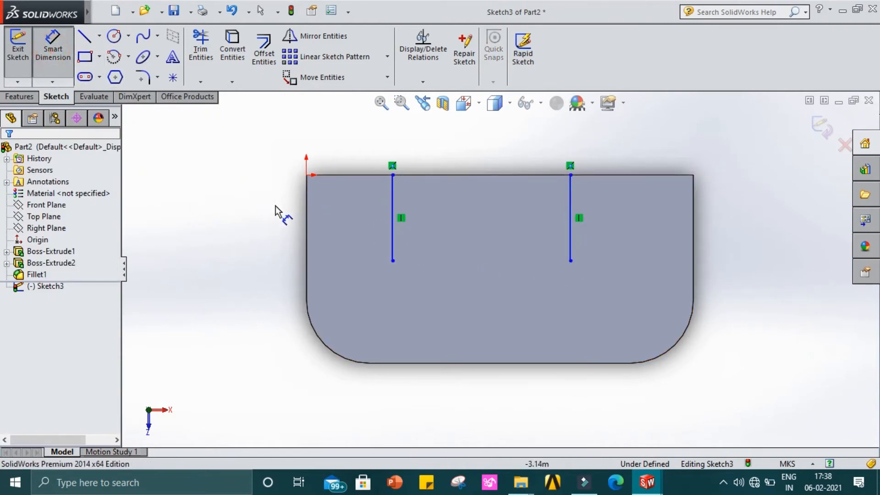
click(306, 217)
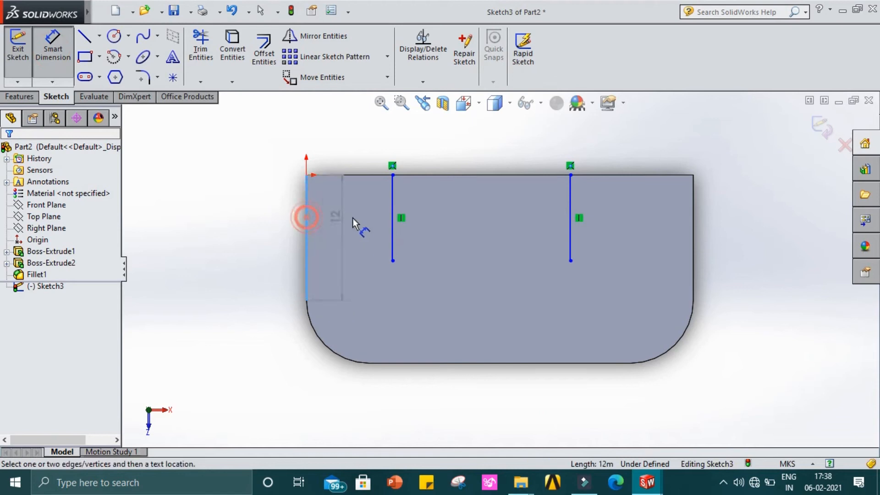
click(390, 219)
click(388, 135)
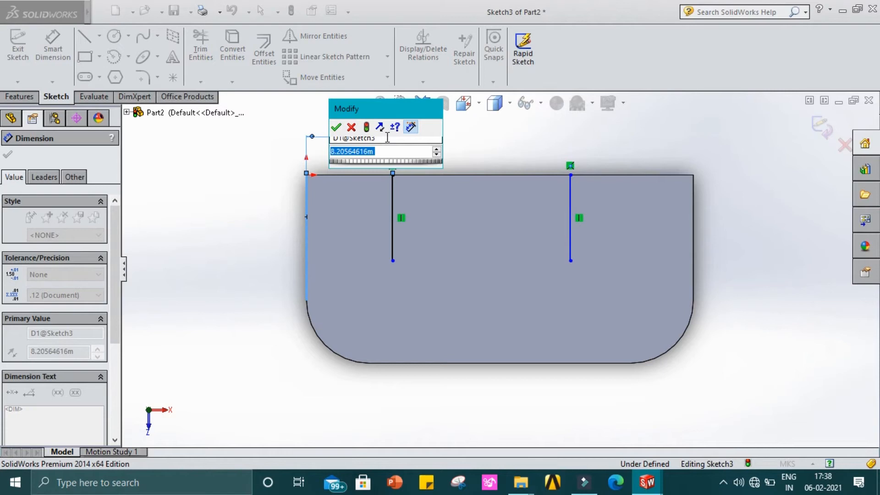
text(12)
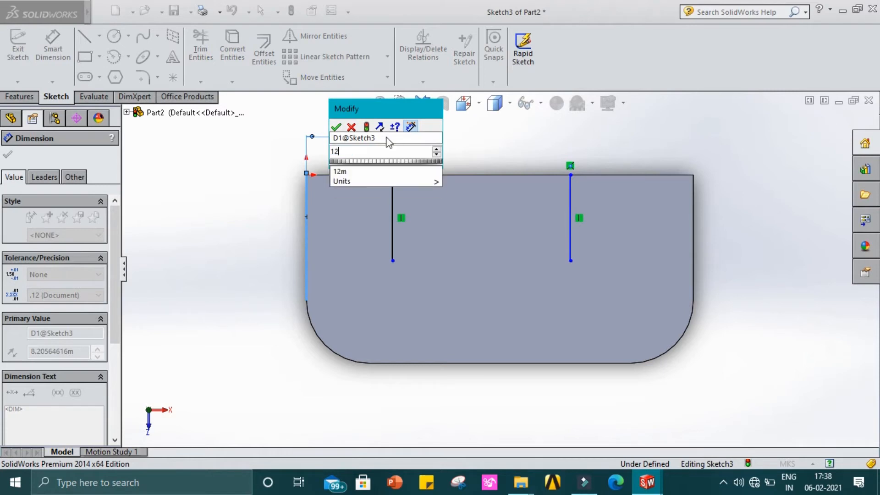
key(Return)
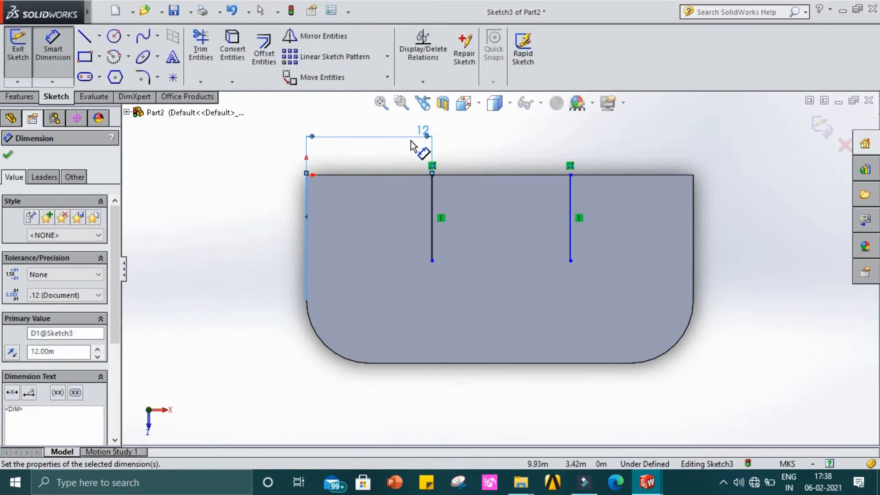
click(8, 155)
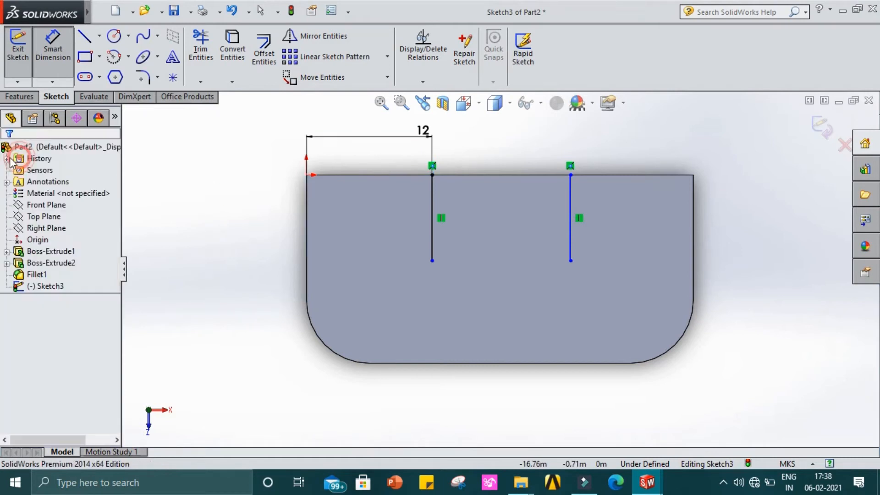
Dimension the right vertical line 12 m from the face's right edge
click(45, 50)
click(570, 191)
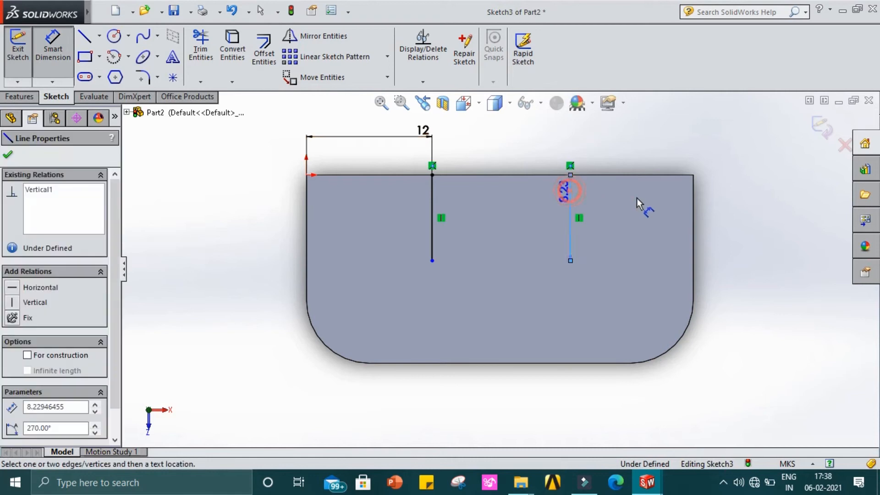
click(693, 208)
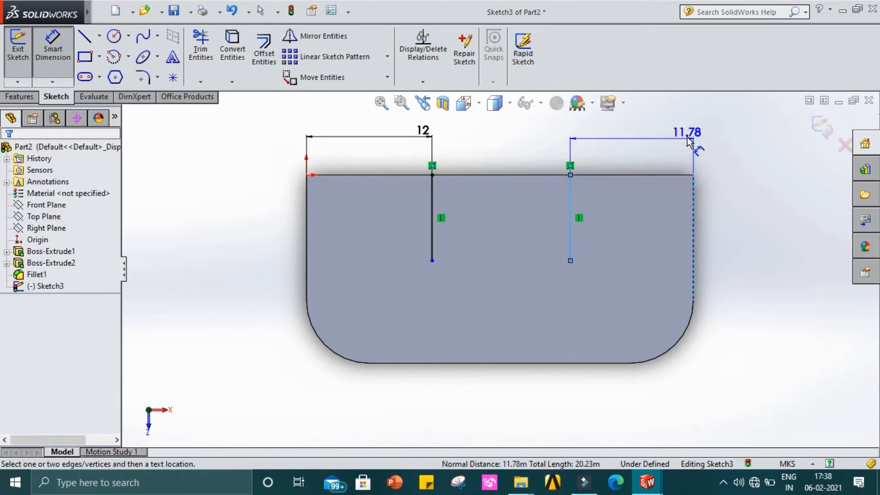
click(687, 138)
text(12)
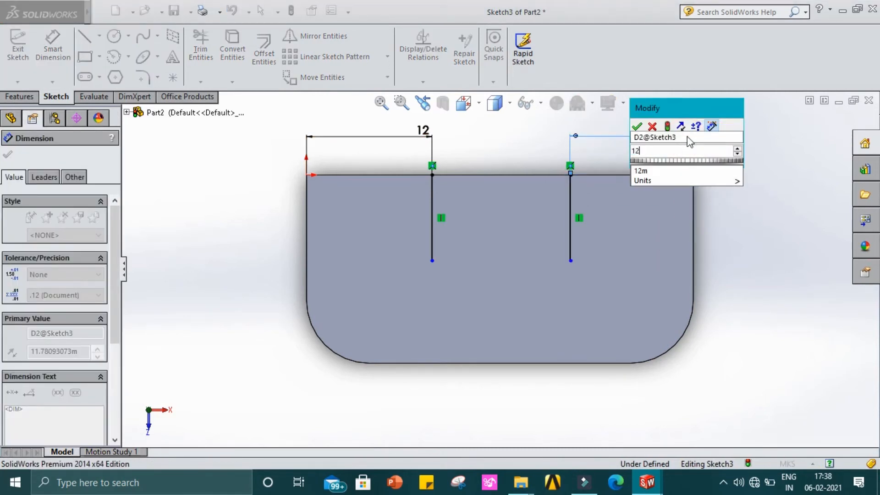
key(Return)
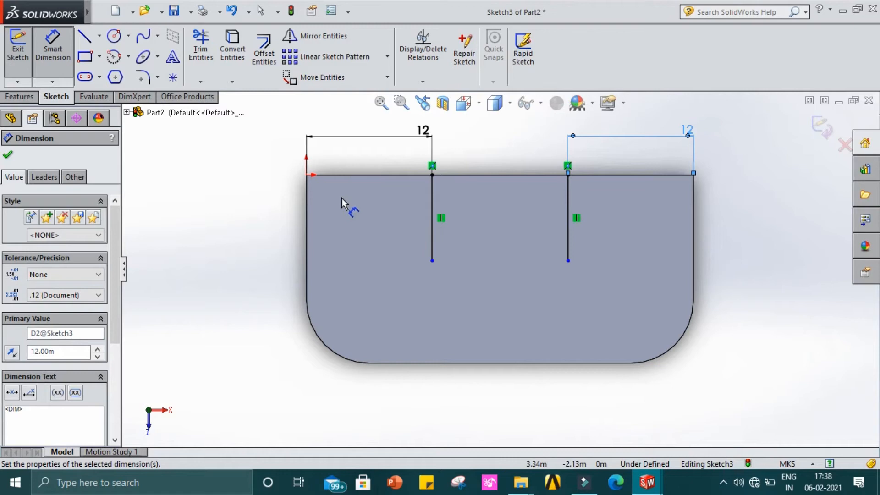
click(8, 157)
Set the length of both vertical sketch lines to 8 m
click(429, 197)
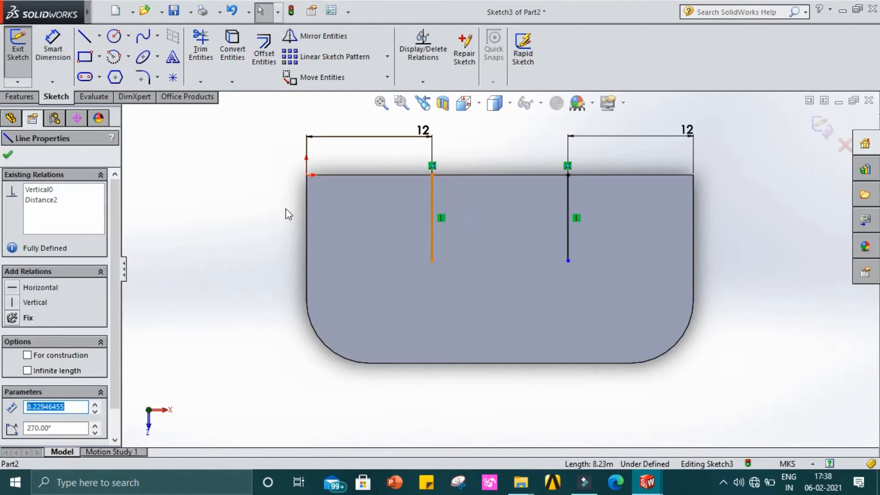
text(8)
key(Return)
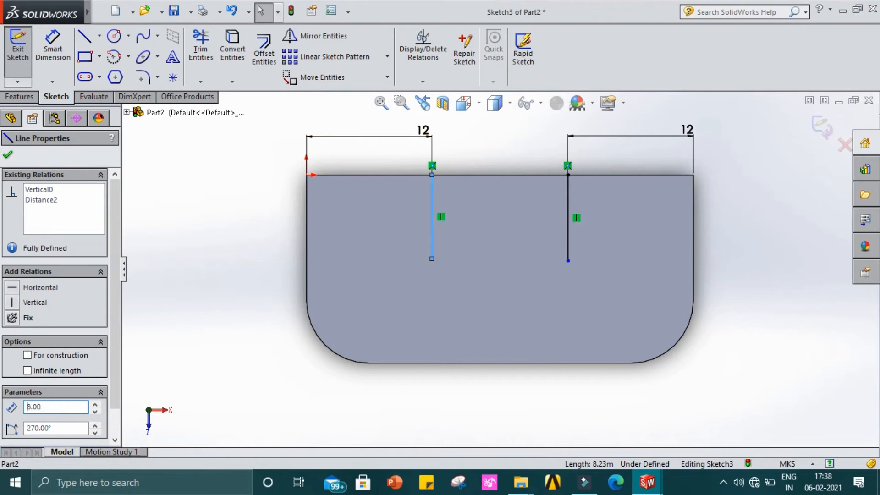
click(567, 216)
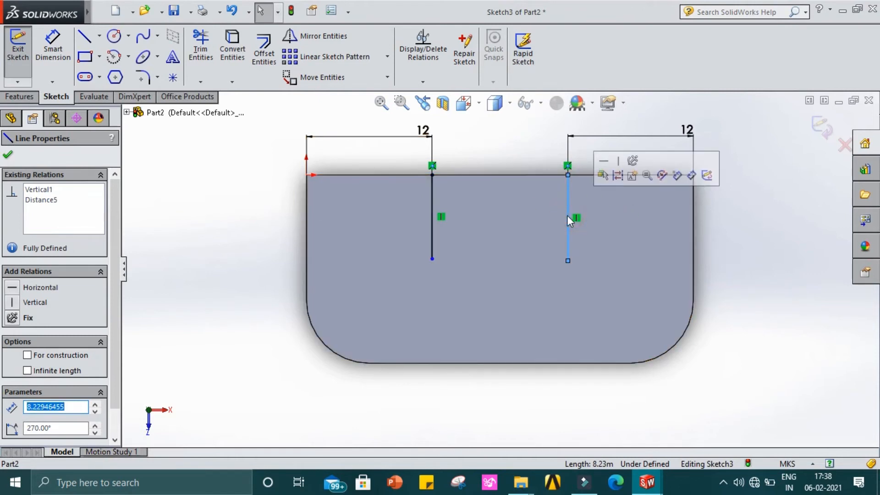
text(8)
key(Return)
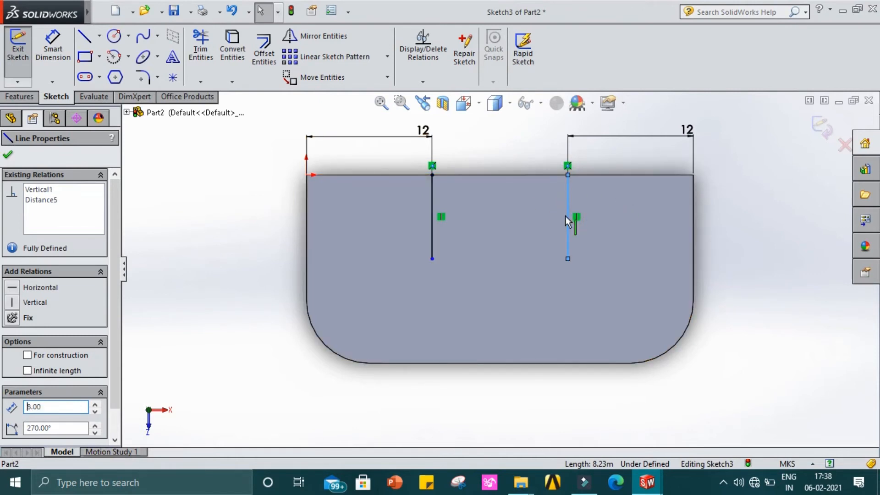
Close the rectangular profile with horizontal lines joining the lower ends and the upper ends of the two vertical lines
click(83, 36)
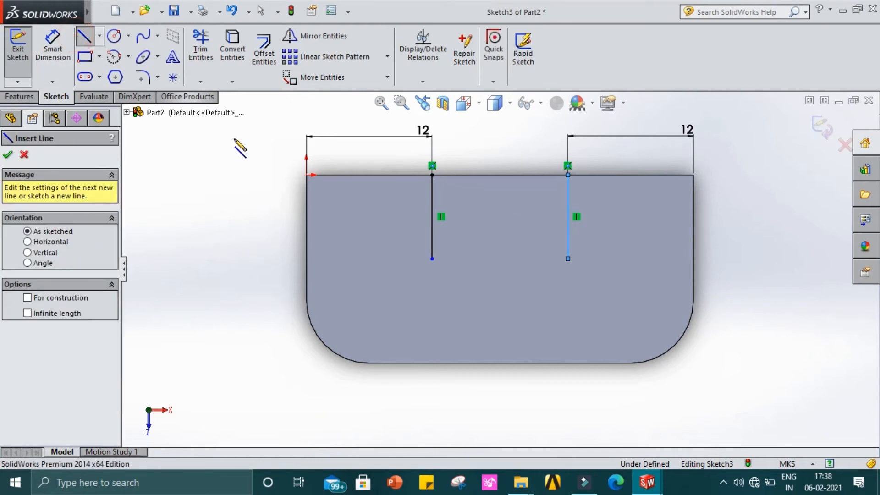
click(432, 259)
click(568, 259)
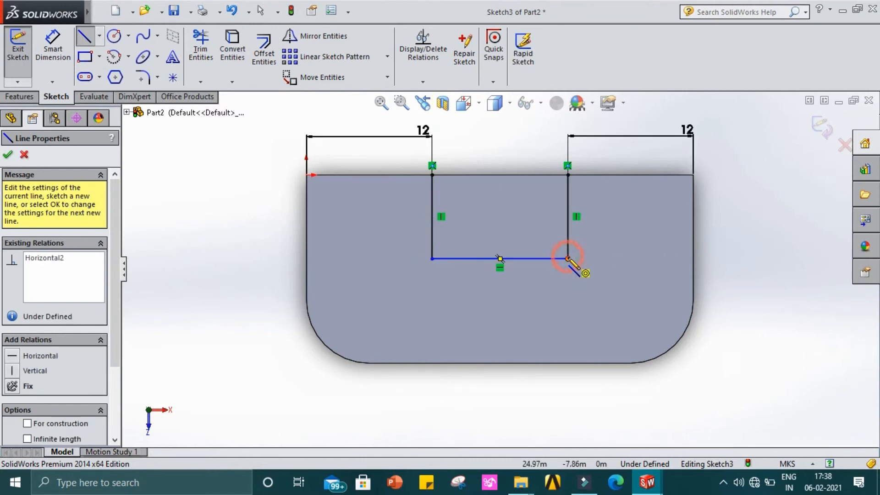
key(Escape)
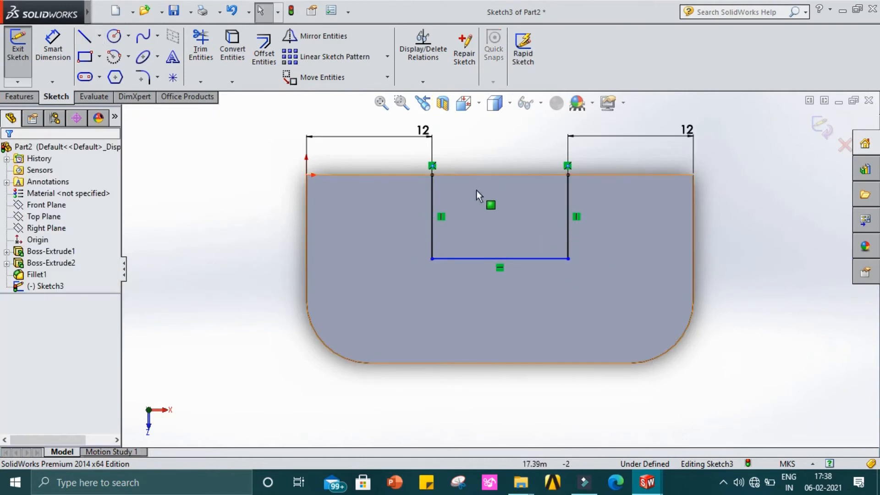
click(87, 39)
click(431, 175)
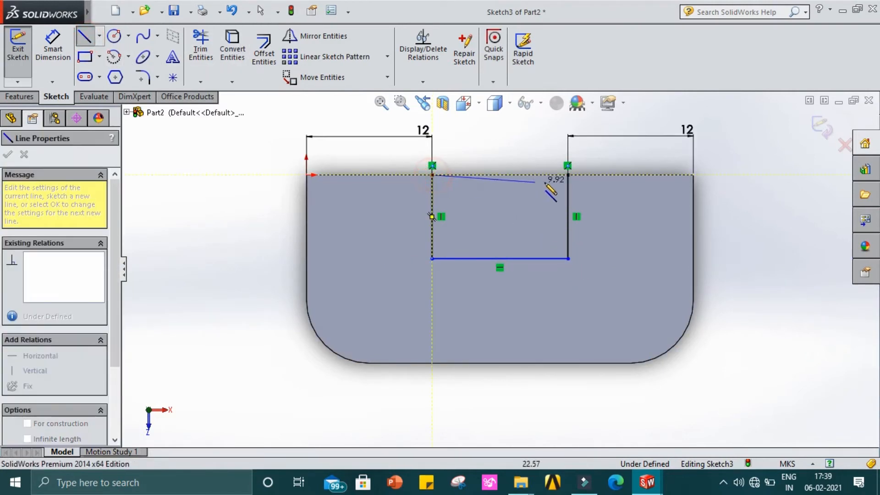
click(568, 174)
key(Escape)
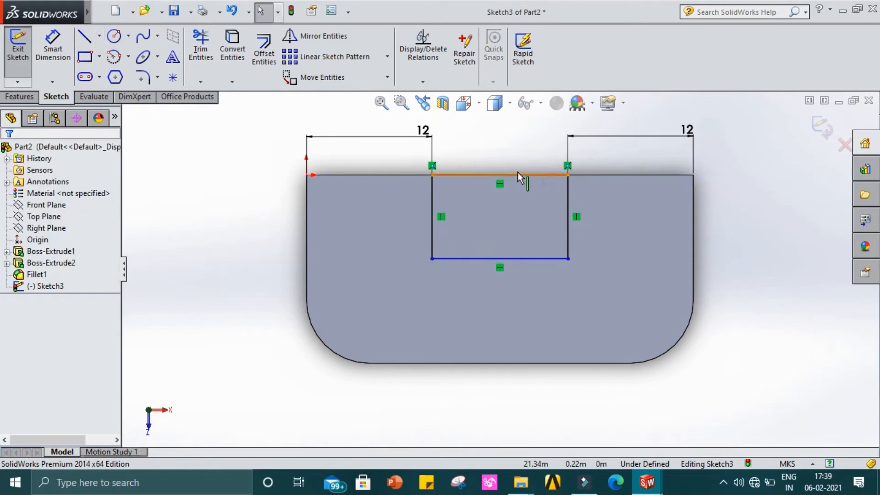
Exit the sketch and cut the rectangular profile about 39.8 m deep through the whole length of the block
click(16, 56)
click(25, 97)
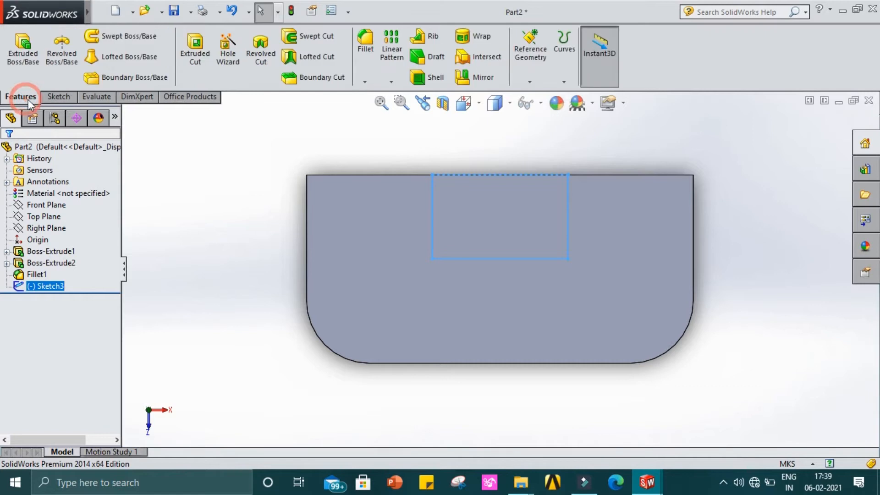
click(196, 62)
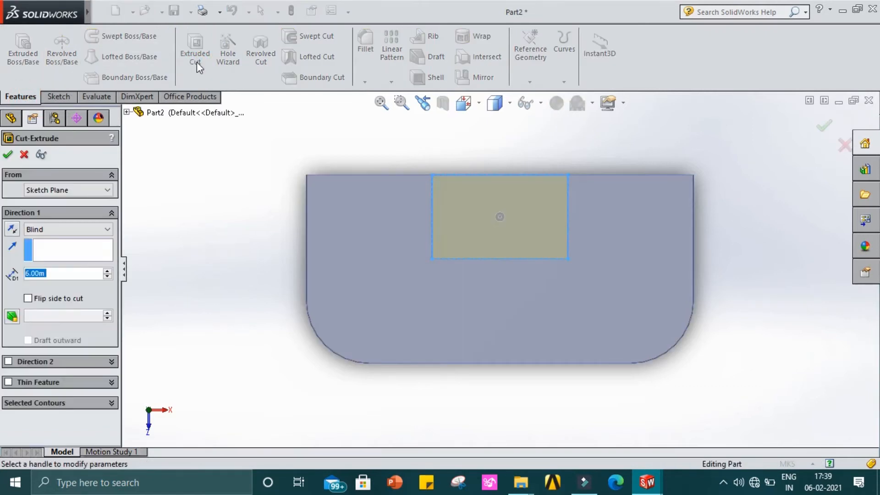
mouse_move(202, 261)
middle_down()
mouse_move(208, 201)
mouse_move(249, 209)
mouse_move(235, 323)
mouse_move(207, 314)
middle_up()
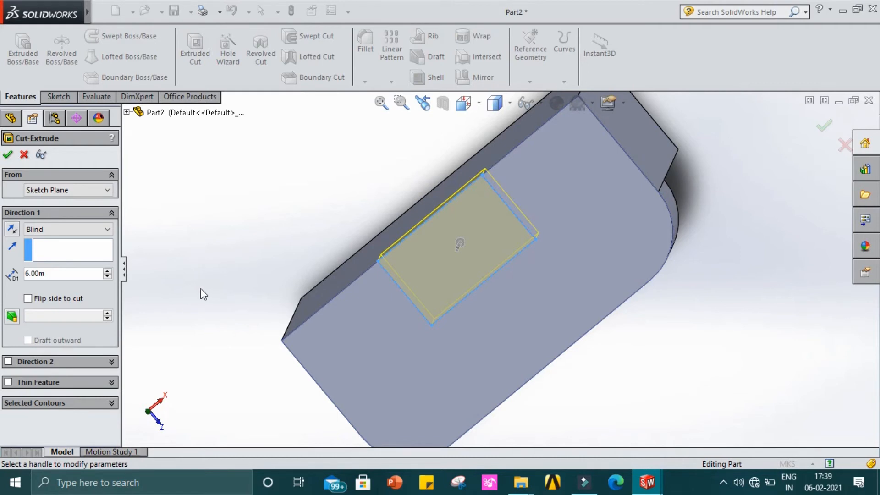
middle_drag(281, 251, 333, 372)
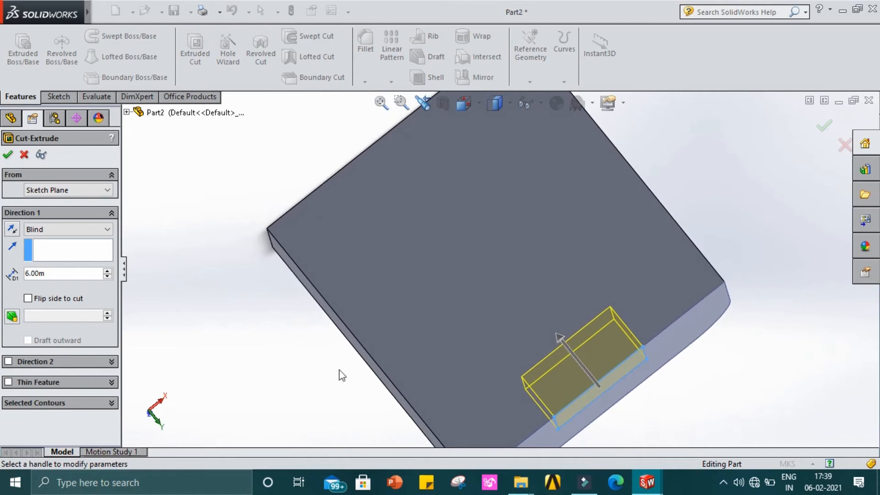
mouse_move(560, 340)
mouse_down()
mouse_move(552, 321)
mouse_move(496, 278)
mouse_move(335, 160)
mouse_move(332, 167)
mouse_up()
click(7, 155)
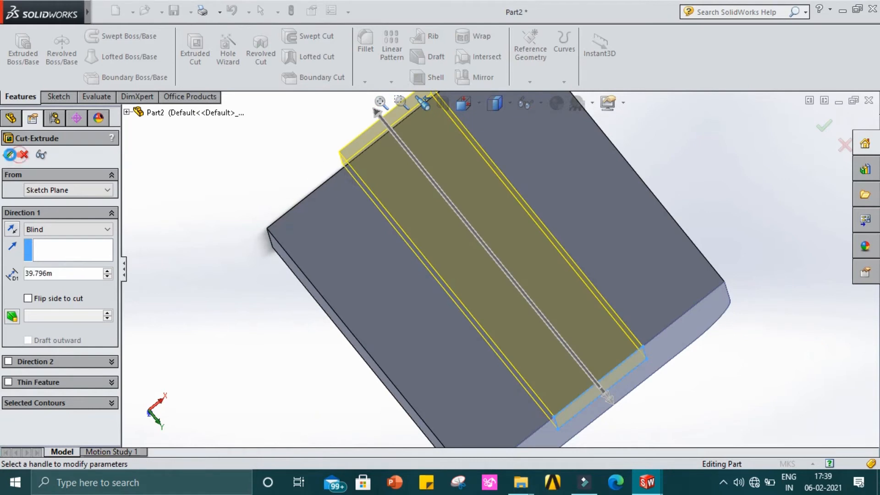
Start a new sketch on the block's large face beside the filleted raised strip and view it face-on
middle_drag(209, 158, 465, 261)
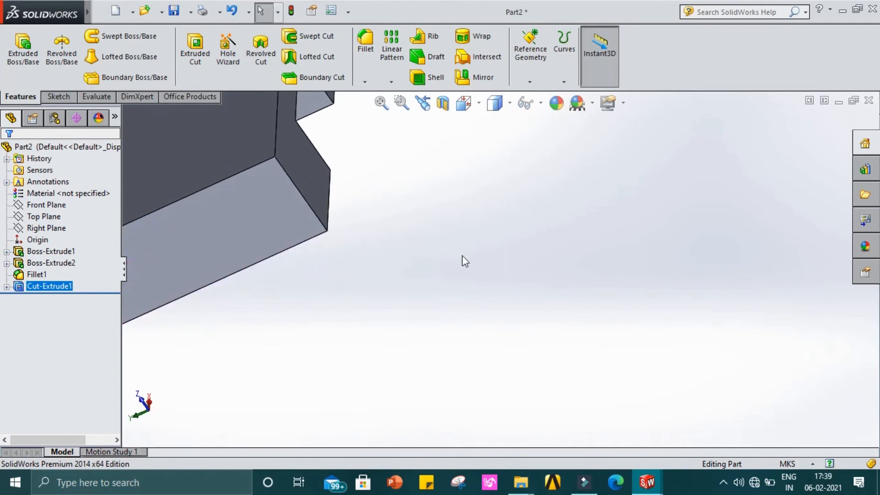
scroll(461, 254, up, 5)
middle_drag(484, 203, 522, 281)
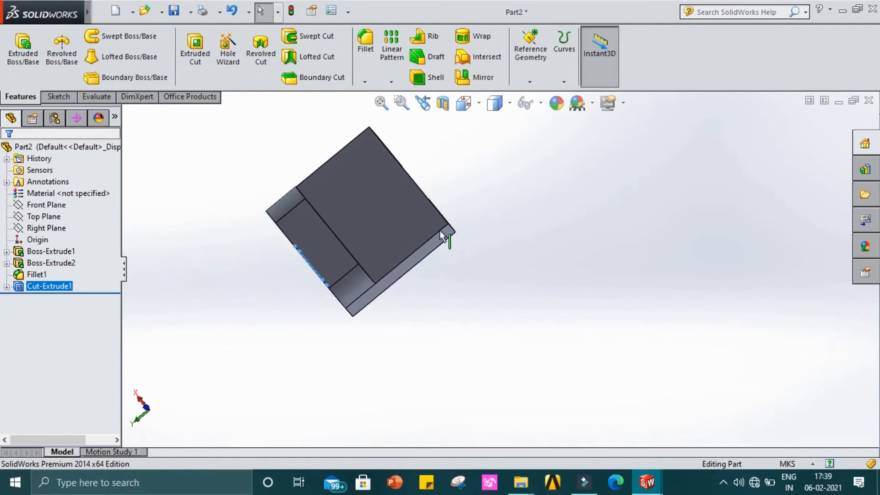
click(406, 199)
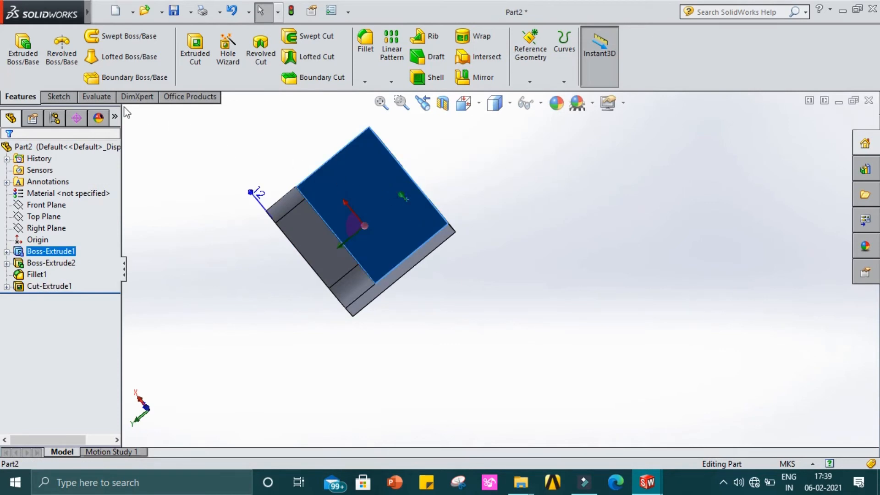
click(62, 94)
click(12, 50)
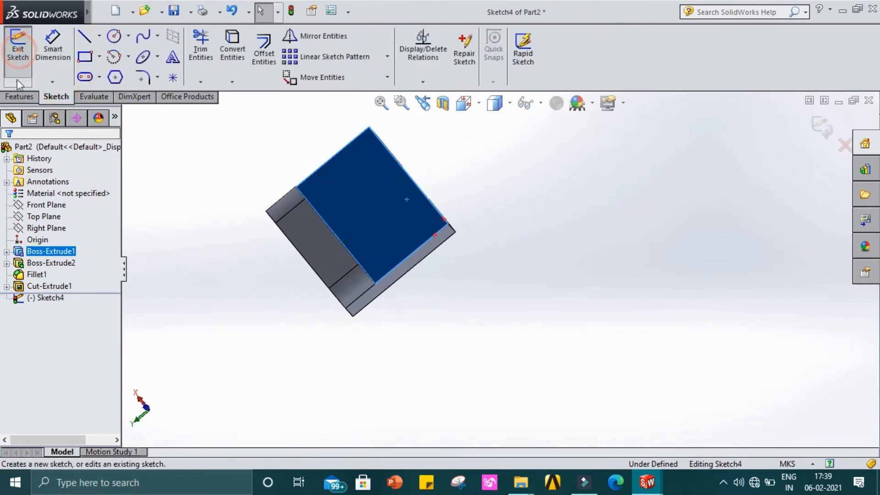
right_click(46, 301)
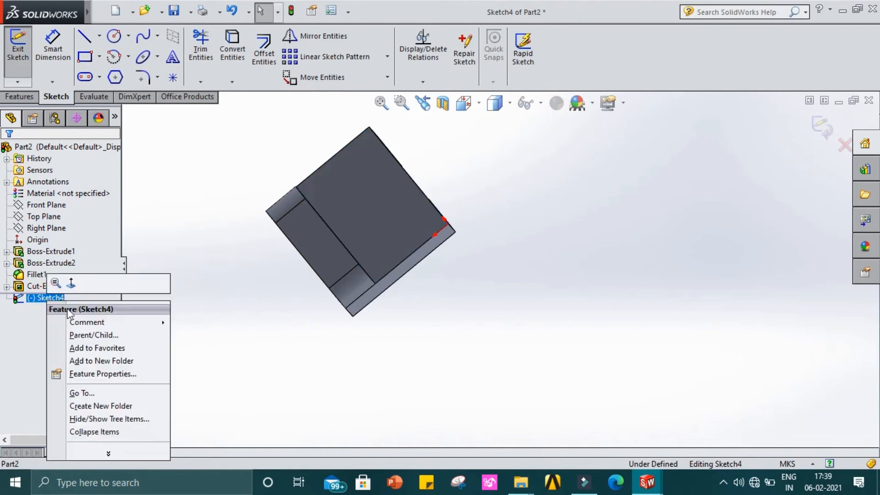
click(71, 283)
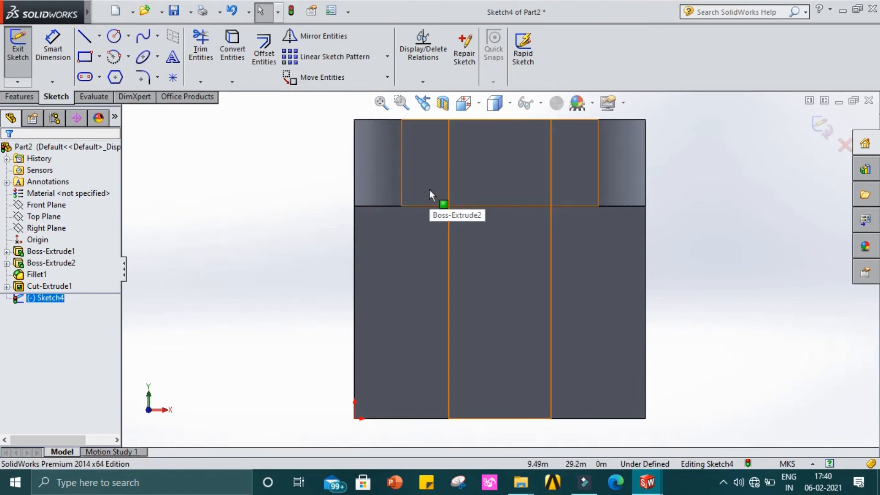
Sketch a corner rectangle from the origin across the full width of the face, about 4.05 m high
click(85, 58)
click(354, 418)
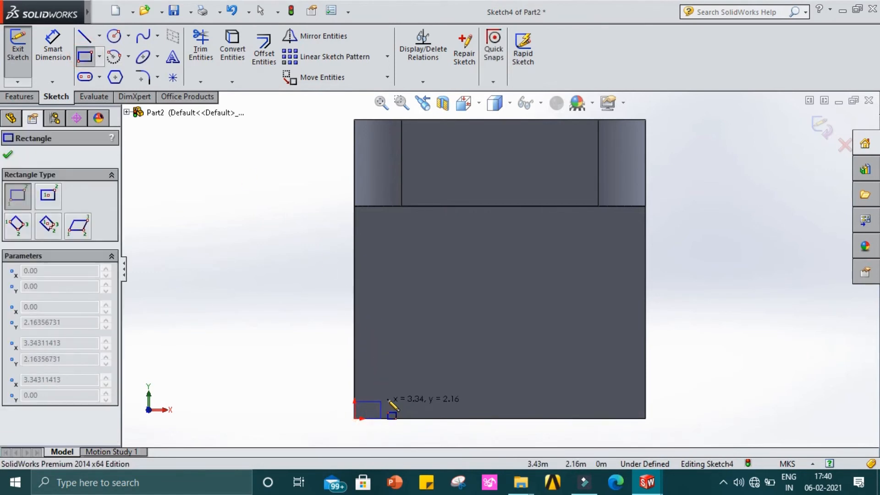
click(647, 388)
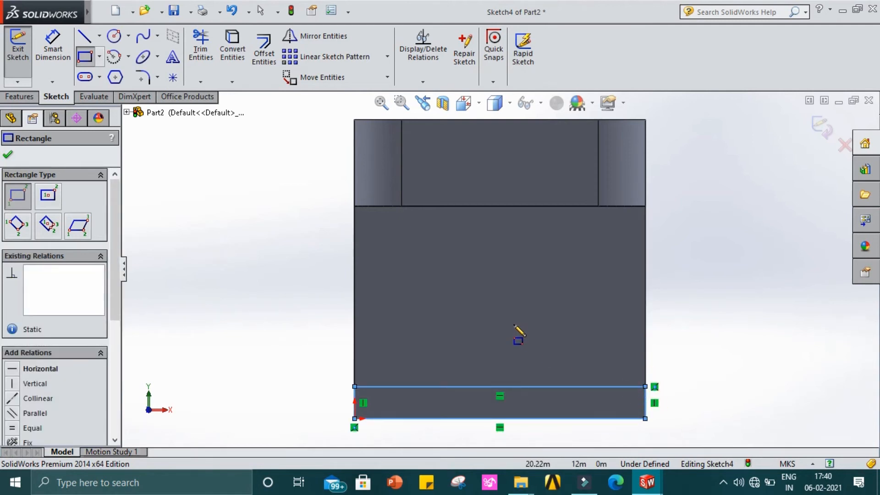
key(Escape)
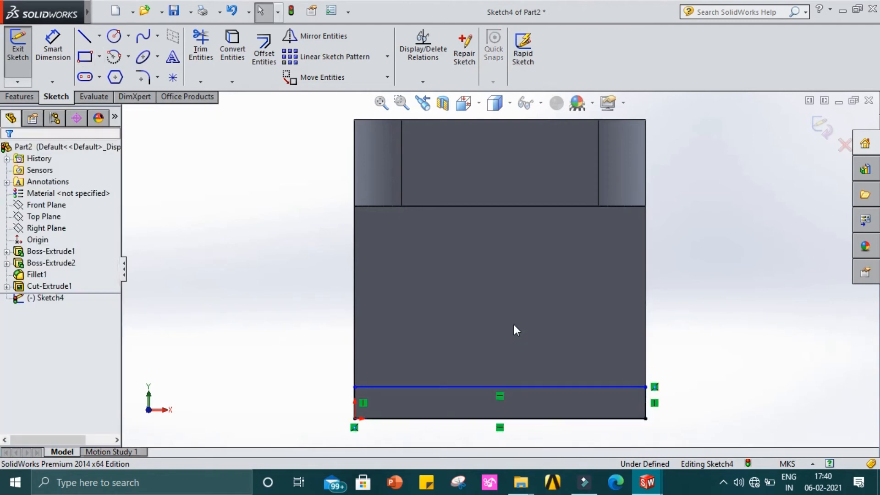
Set the height of the rectangle to 10 m
click(356, 405)
text(10)
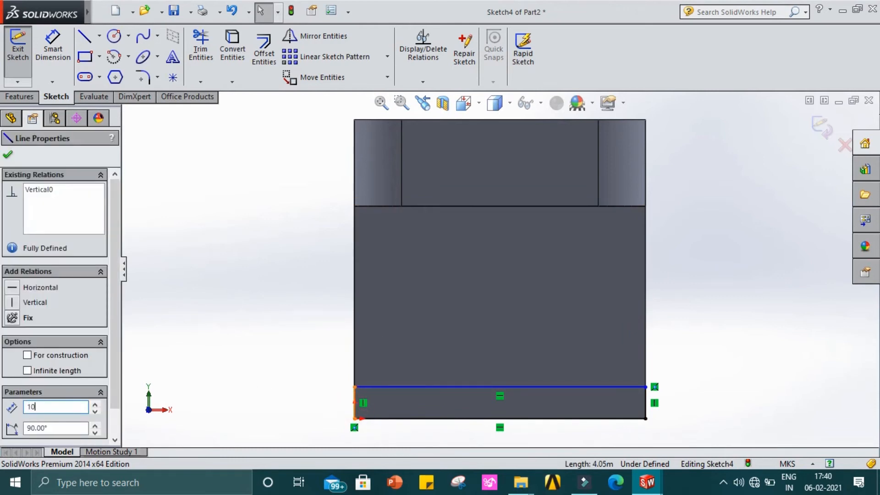
key(Return)
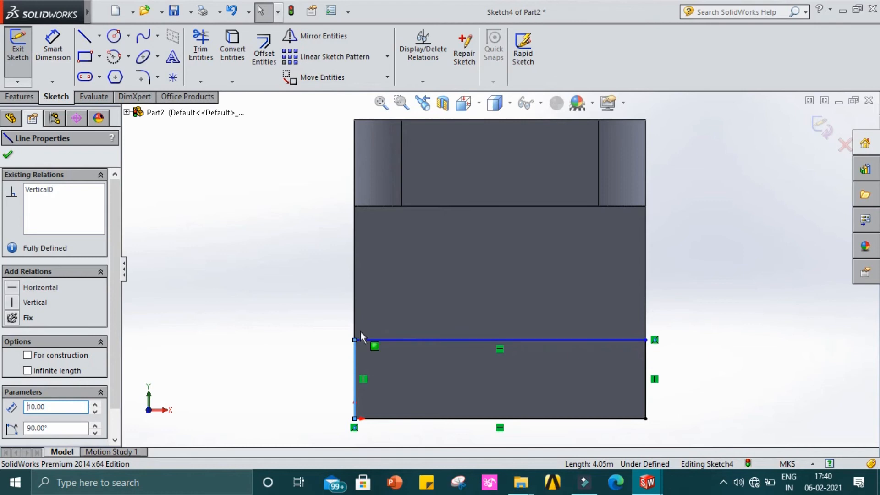
click(11, 118)
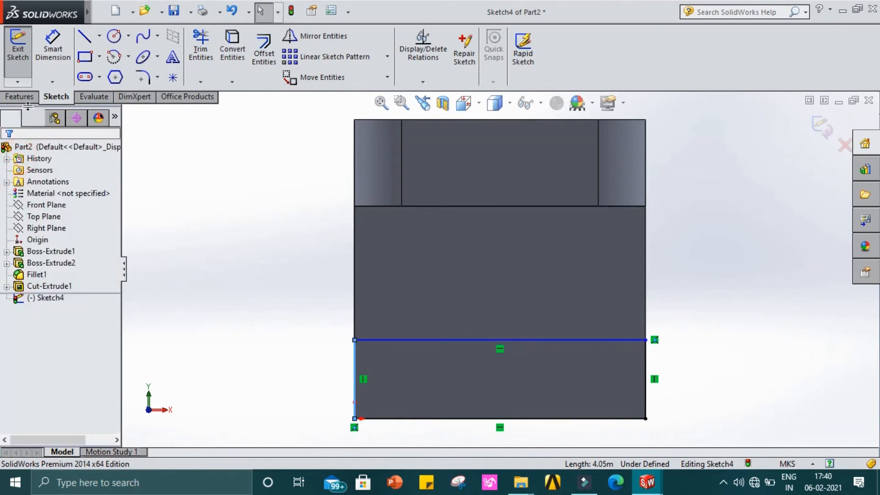
Exit the sketch and extrude the rectangle as a blind boss with a depth of 34-12 (22 m)
click(20, 67)
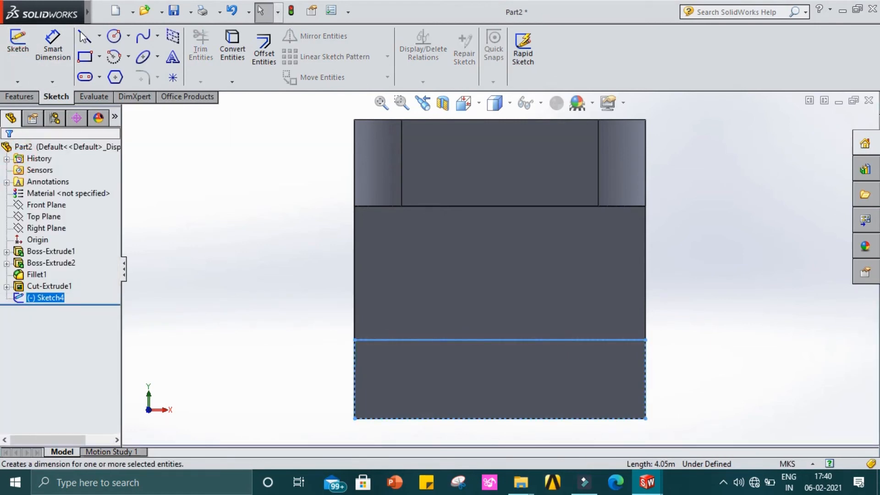
click(20, 97)
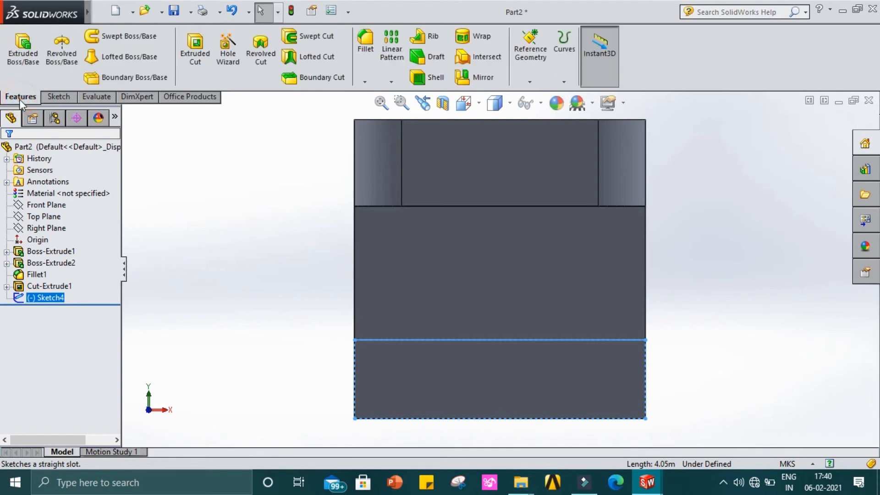
click(27, 53)
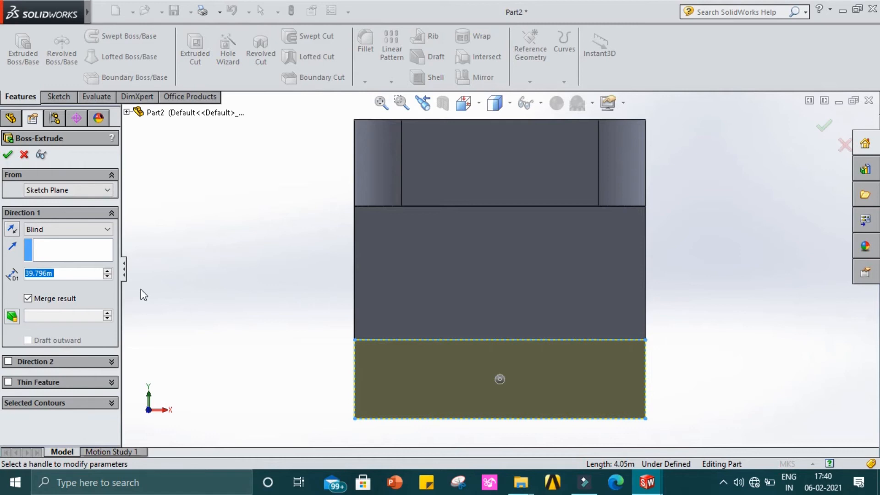
text(3)
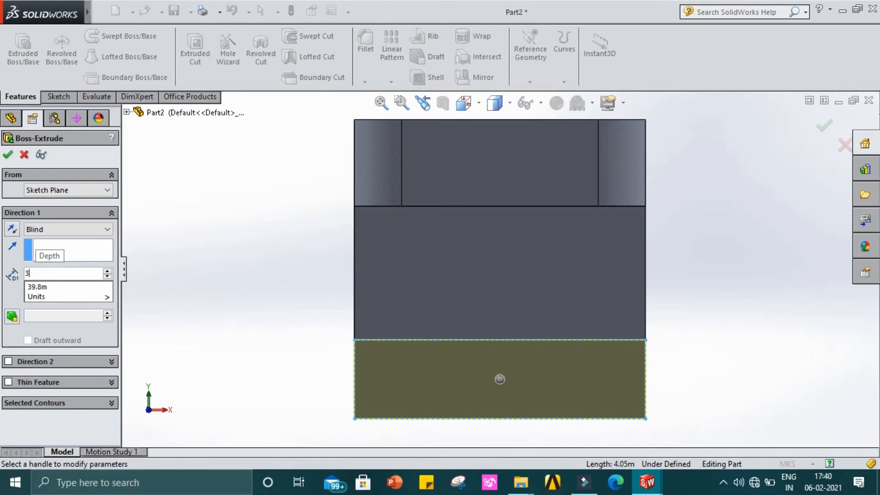
text(4-12)
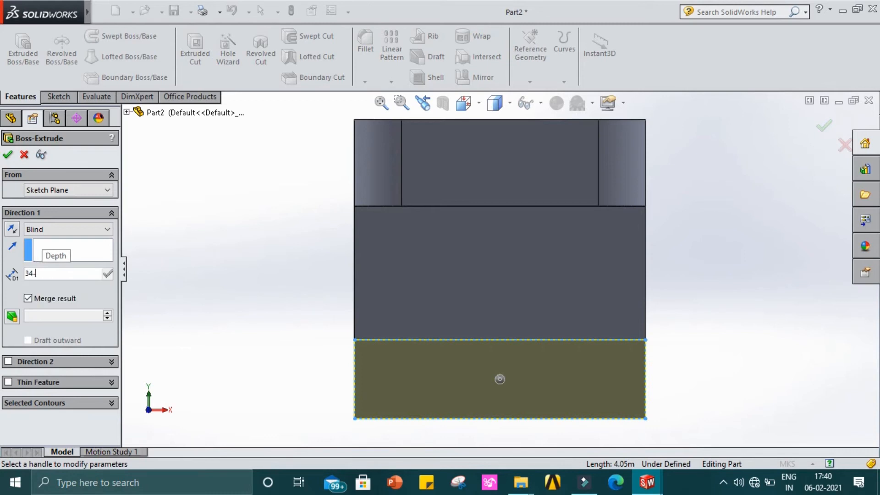
key(Return)
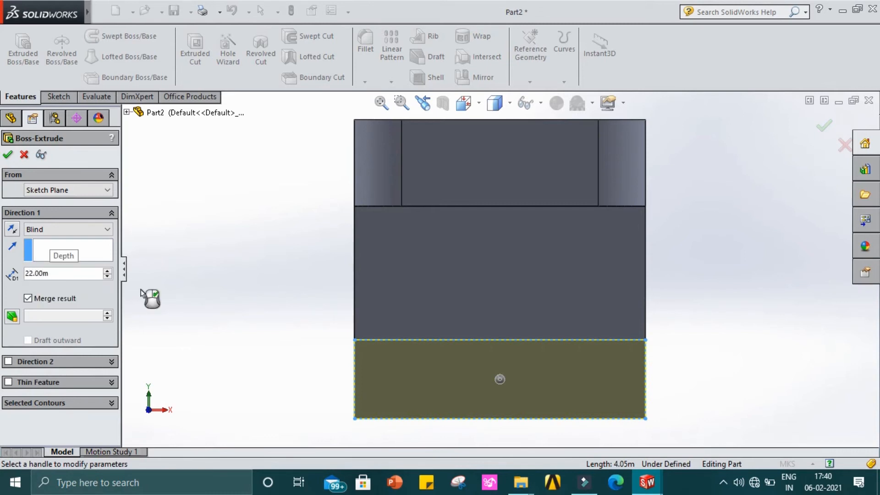
click(9, 155)
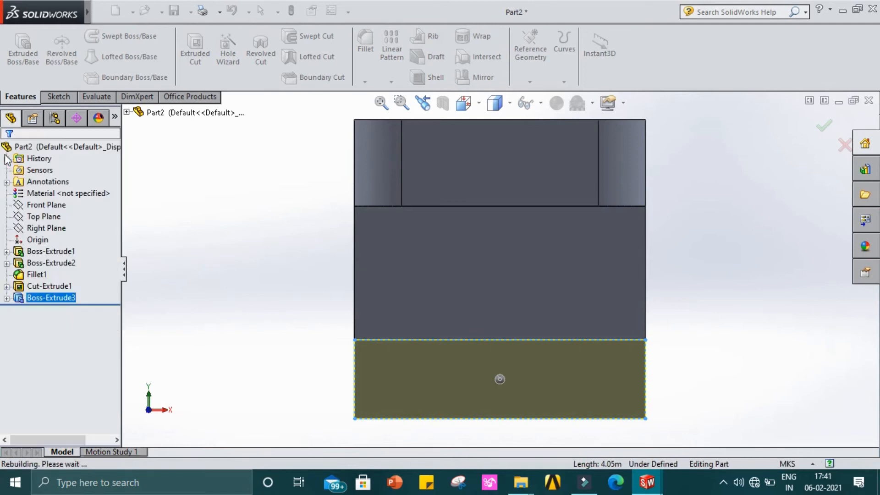
Start a new sketch on the new wall's inner face, facing the filleted strip, and view it face-on
middle_drag(228, 251, 266, 344)
middle_drag(254, 213, 218, 163)
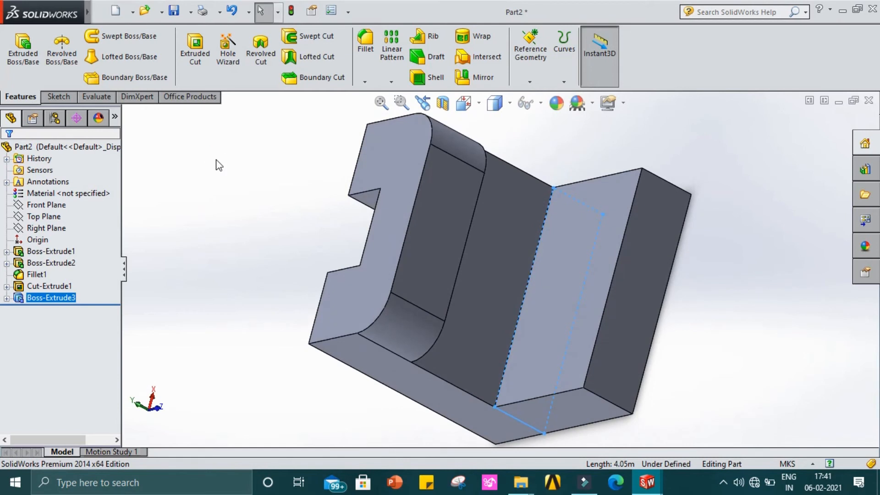
click(579, 269)
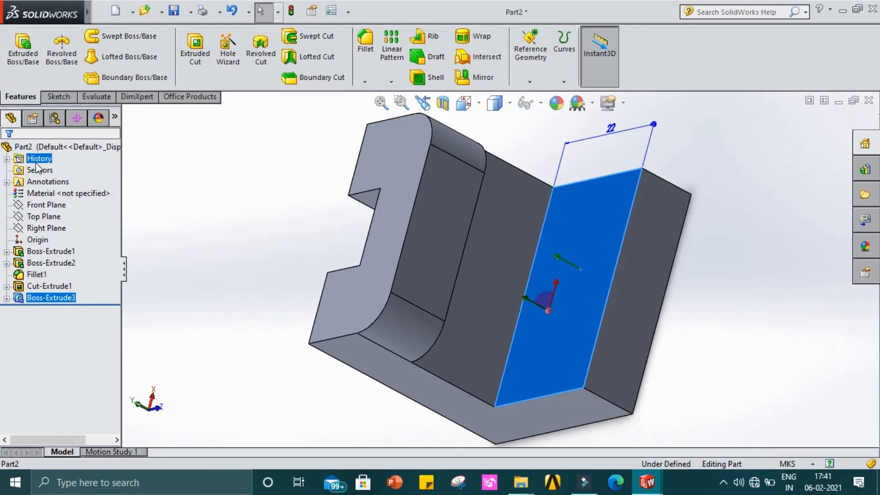
click(58, 97)
click(18, 50)
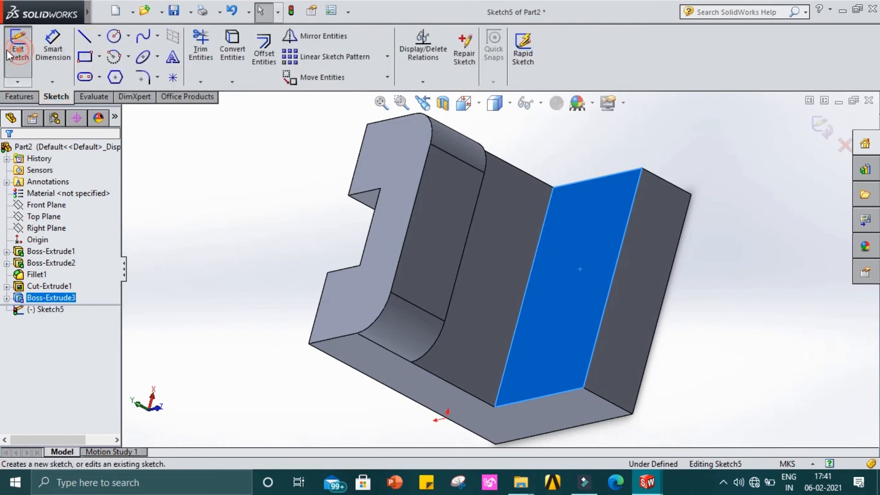
right_click(51, 309)
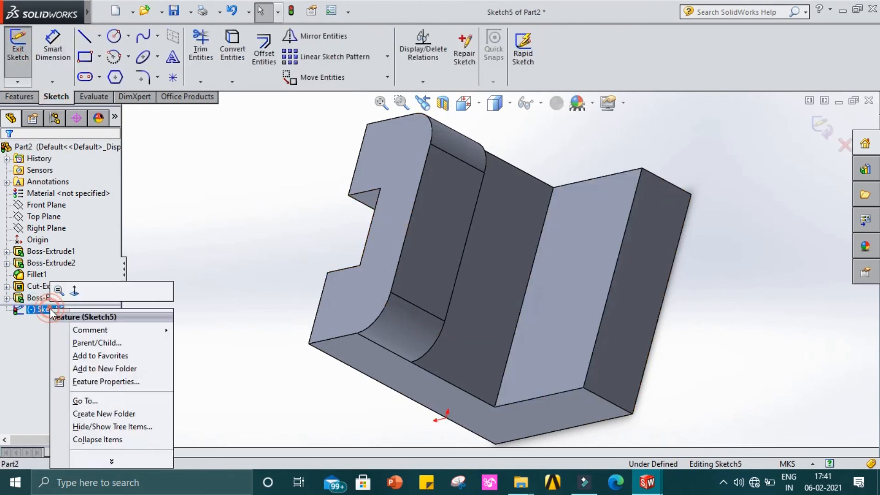
click(74, 291)
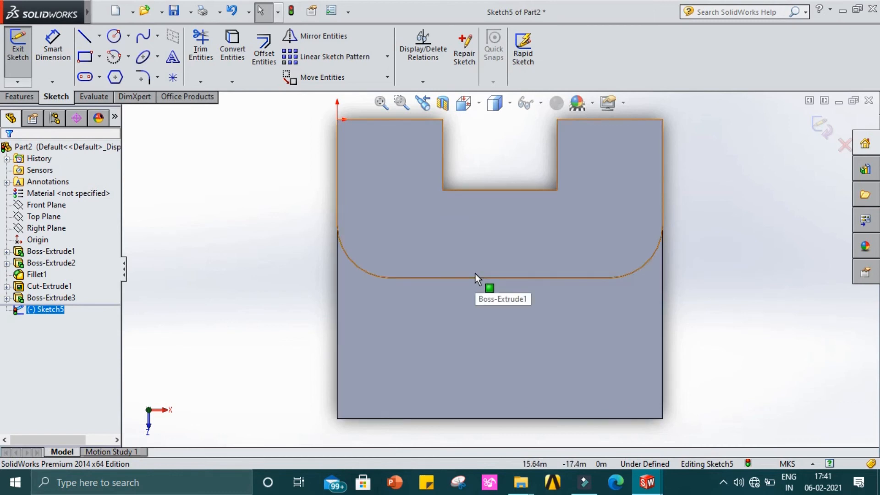
mouse_move(72, 6)
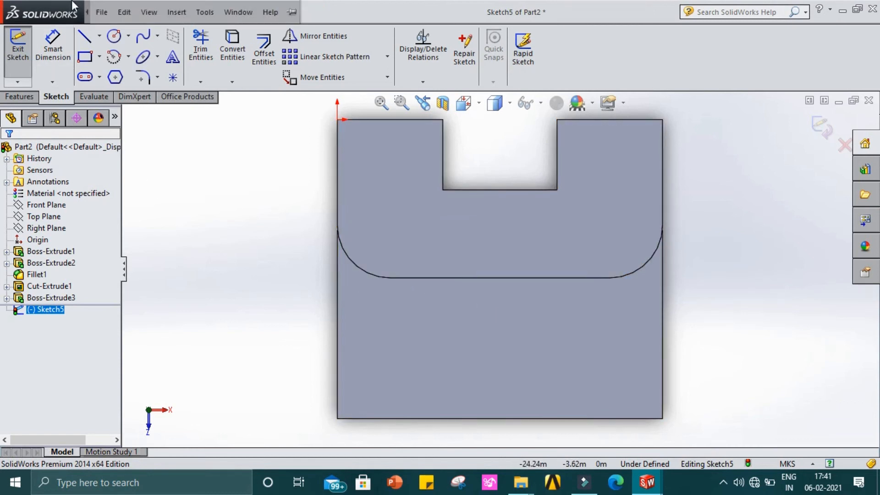
Place a sketch point on the lower middle of the wall face, about 18.1 m across and 25.8 m down from the origin
click(85, 38)
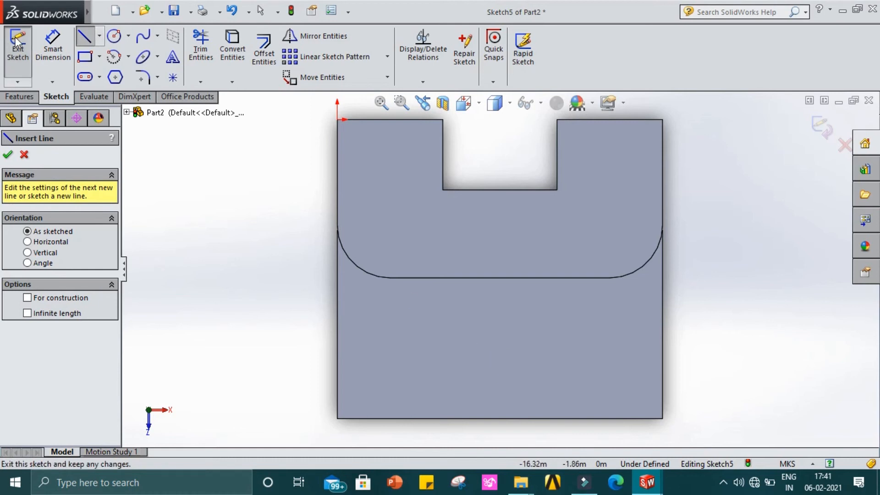
click(179, 79)
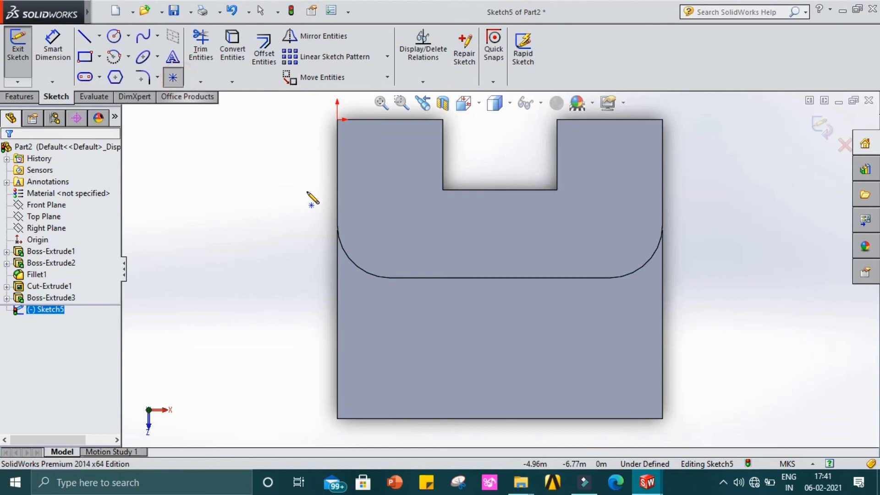
click(497, 346)
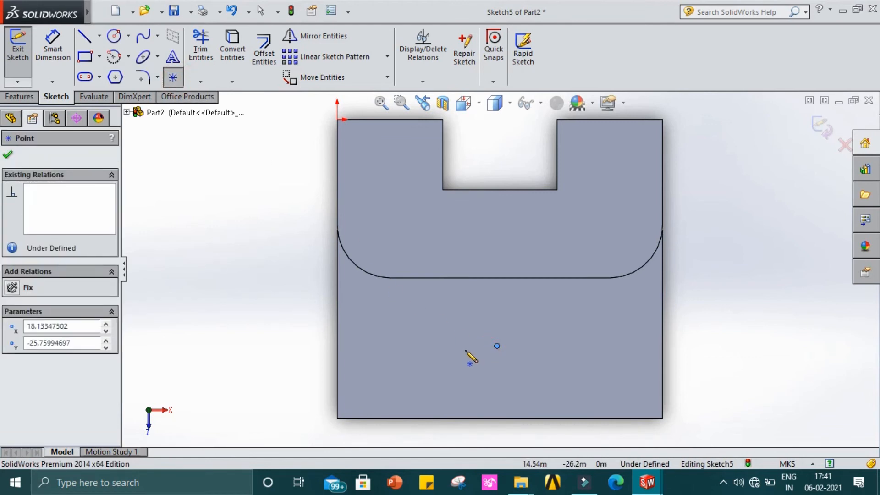
key(Escape)
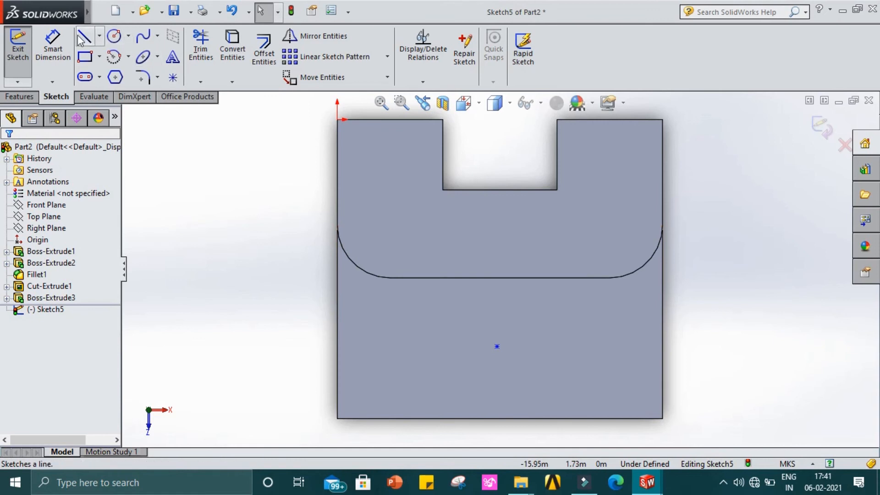
Dimension the sketch point's horizontal distance from the face's left edge as 19 m
click(53, 46)
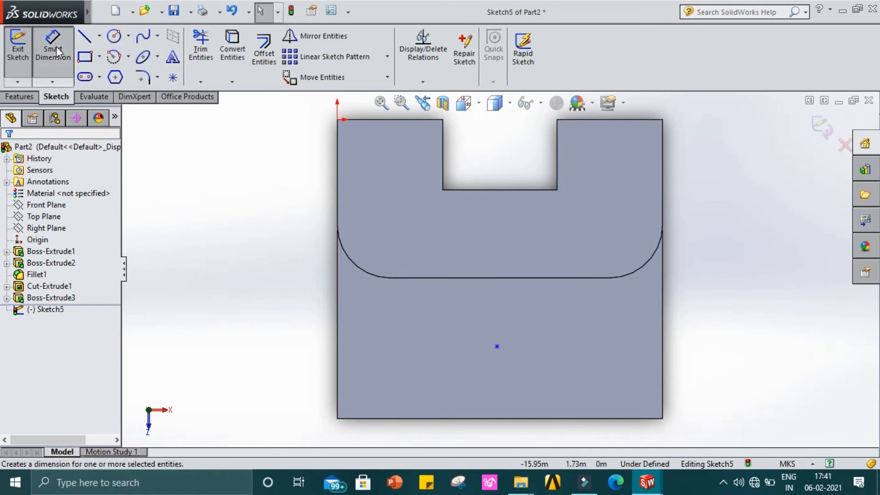
click(498, 347)
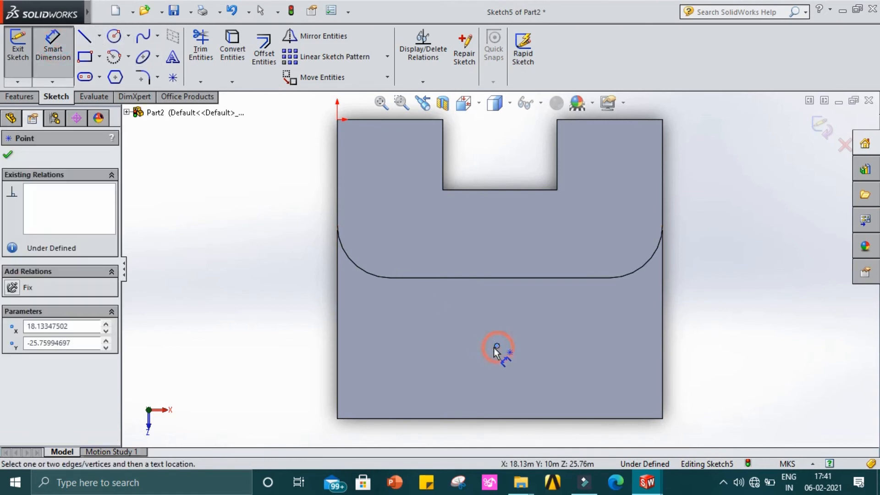
click(338, 360)
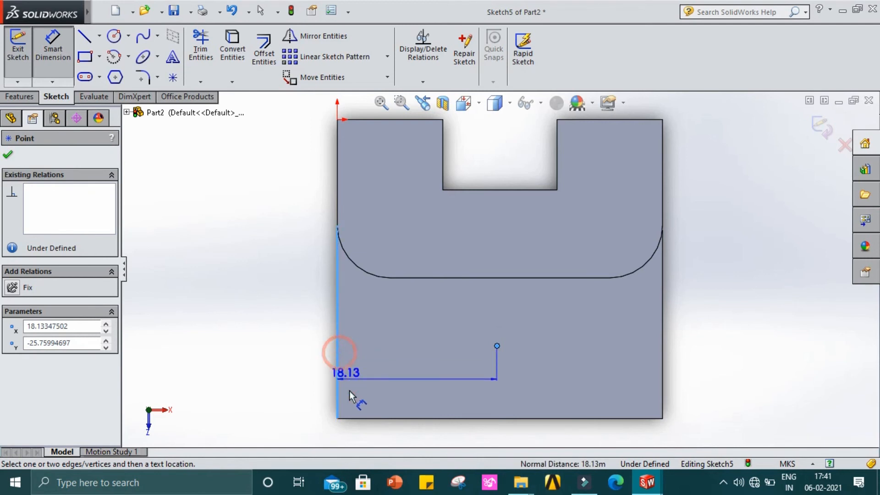
click(359, 431)
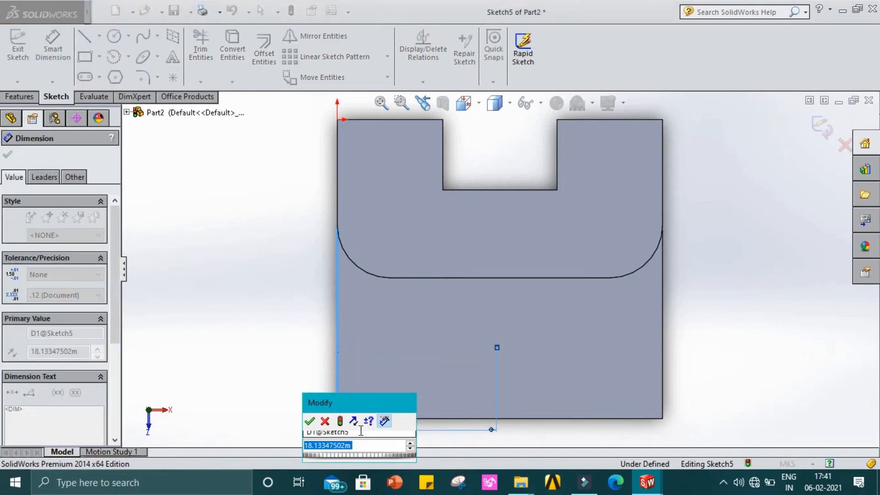
text(19)
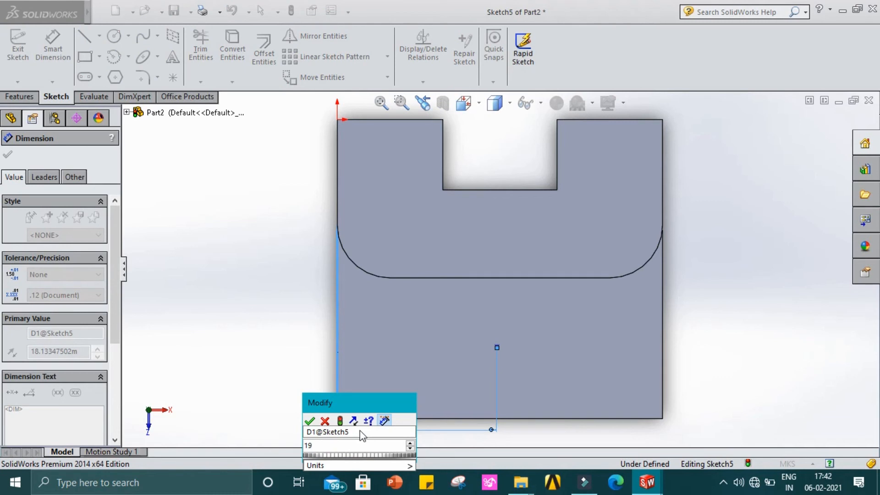
key(Return)
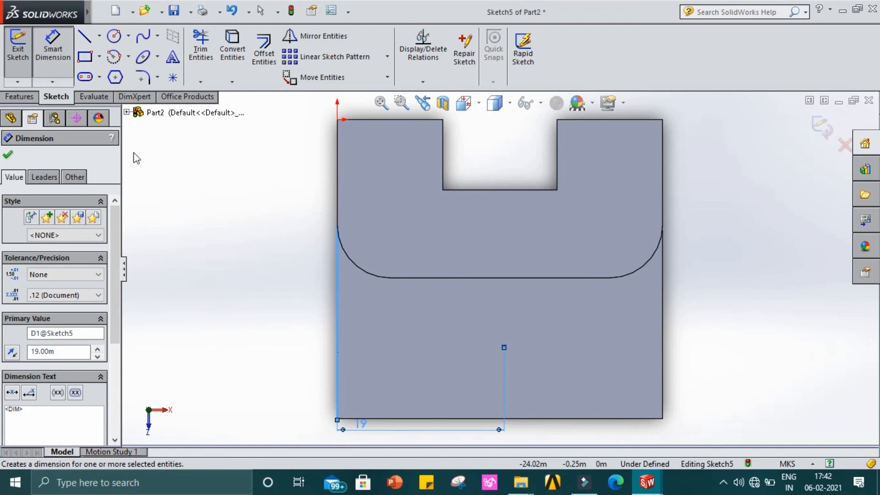
key(Escape)
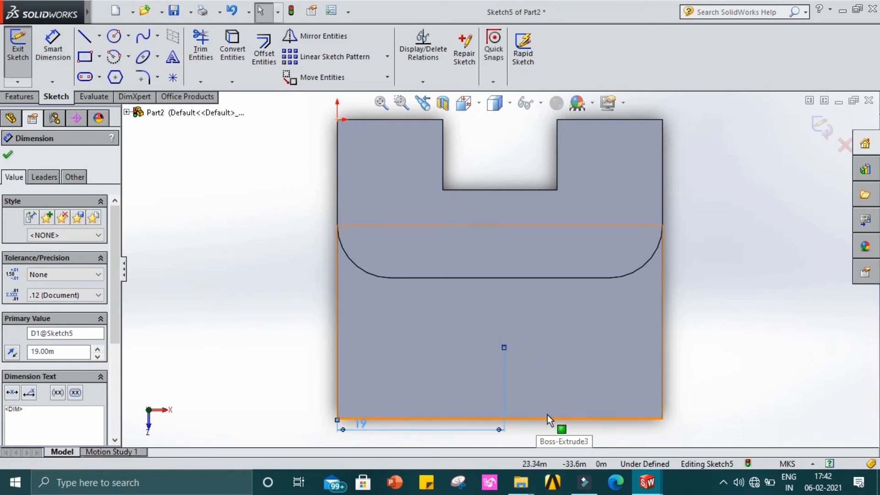
click(8, 157)
Dimension the point's distance from the face's bottom edge as 11 m and move the 19 m dimension below the part
click(53, 46)
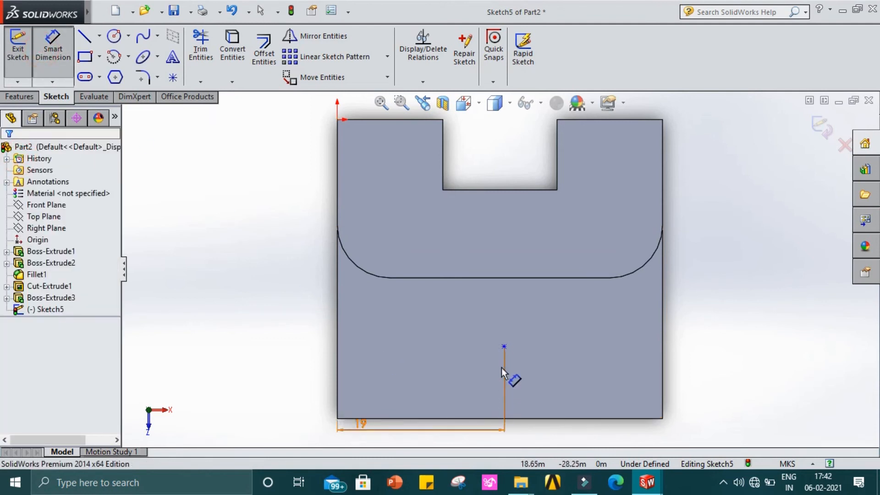
click(504, 346)
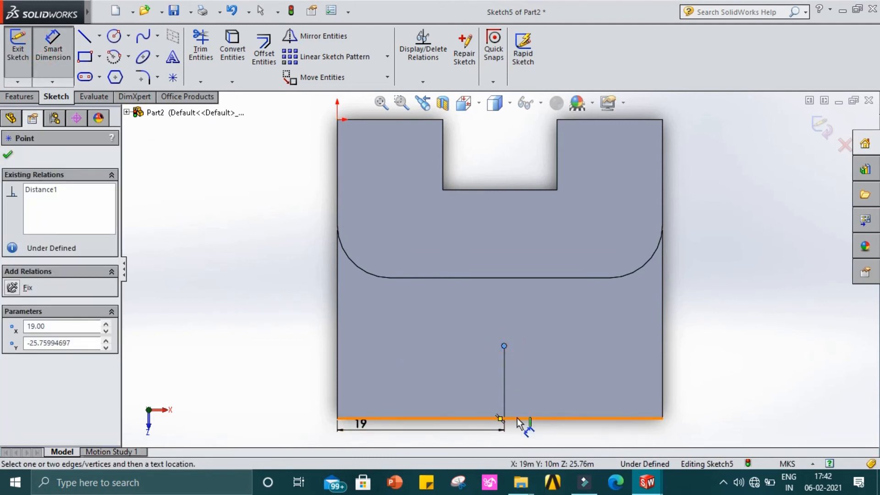
click(517, 418)
click(710, 398)
text(11)
key(Return)
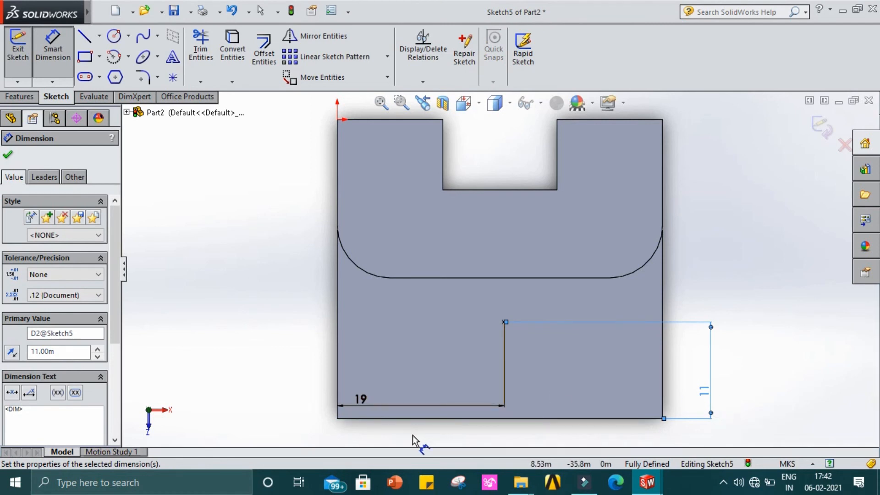
drag(420, 409, 422, 433)
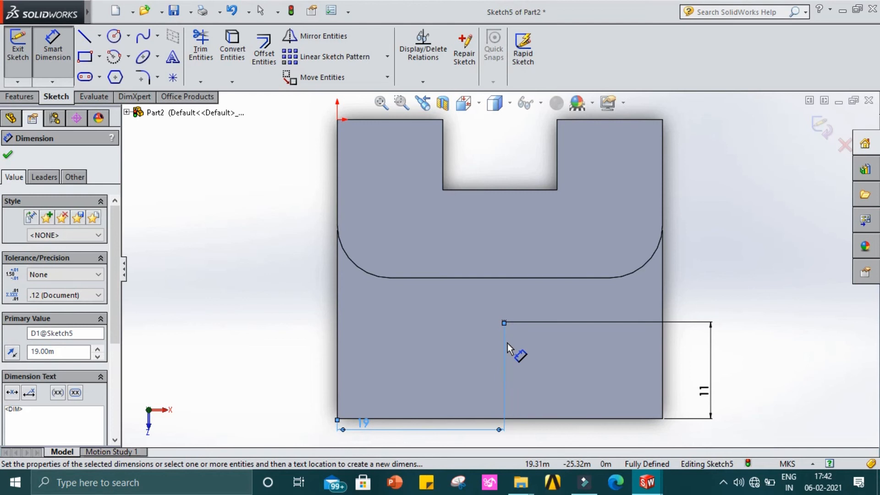
click(8, 154)
Sketch a circle centred on the dimensioned point and set its radius to 7 m
click(113, 36)
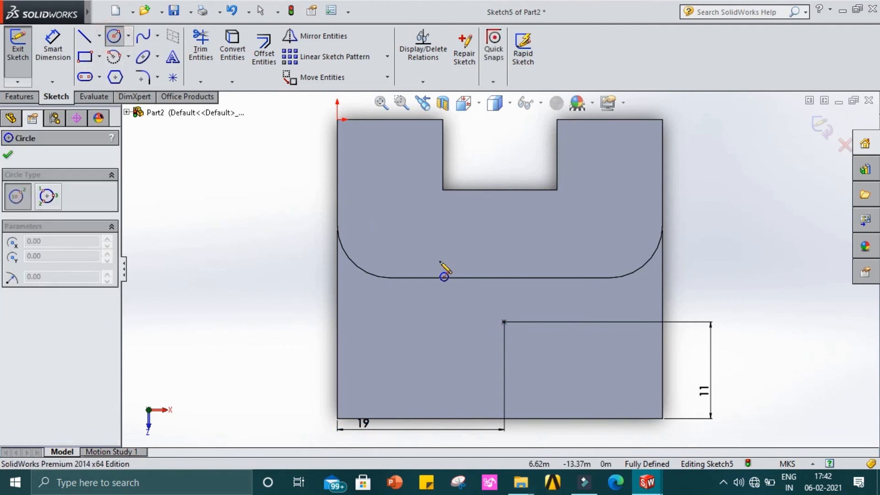
click(504, 322)
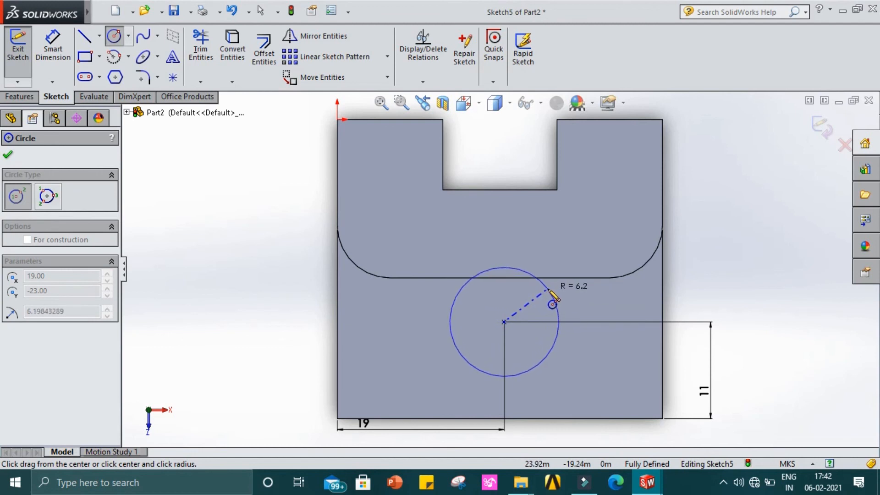
click(550, 290)
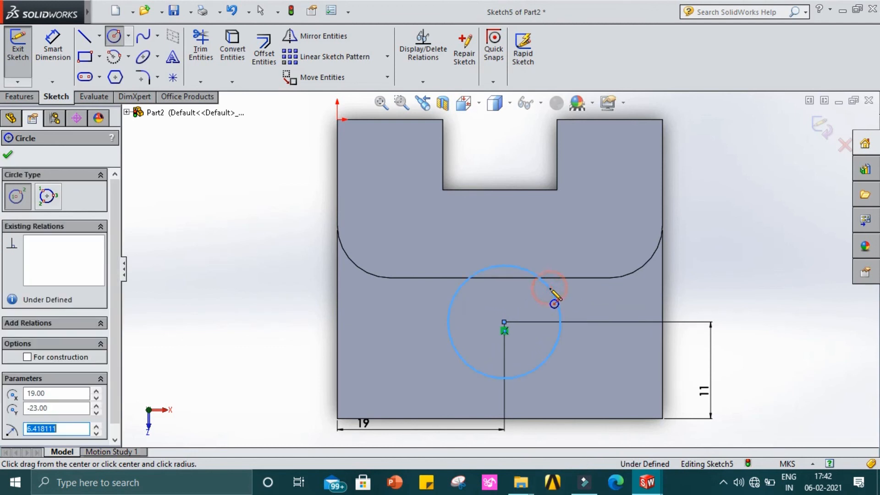
text(7)
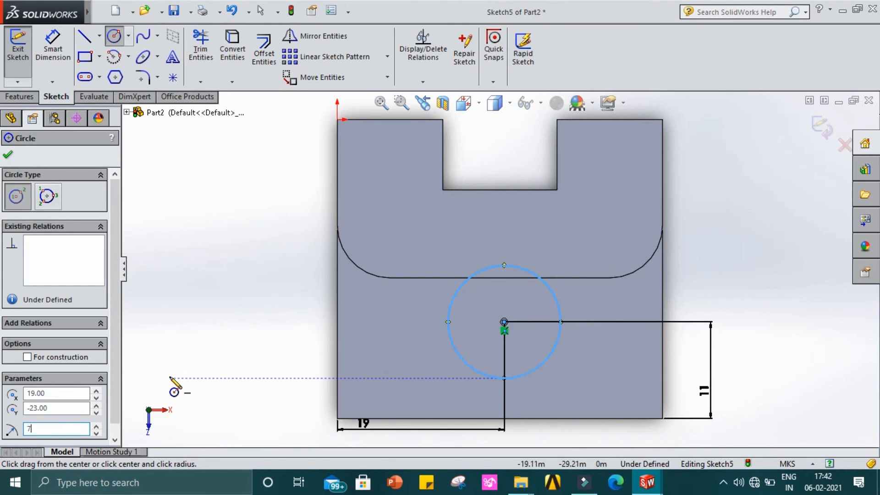
key(Return)
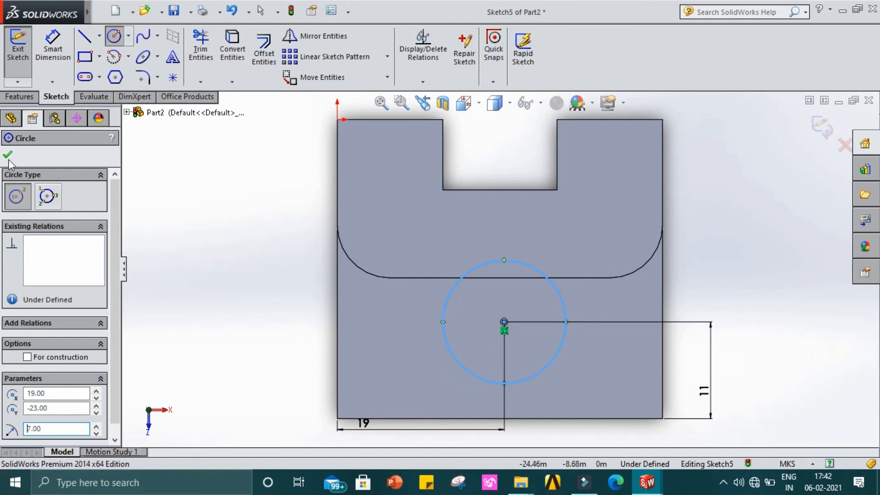
click(8, 155)
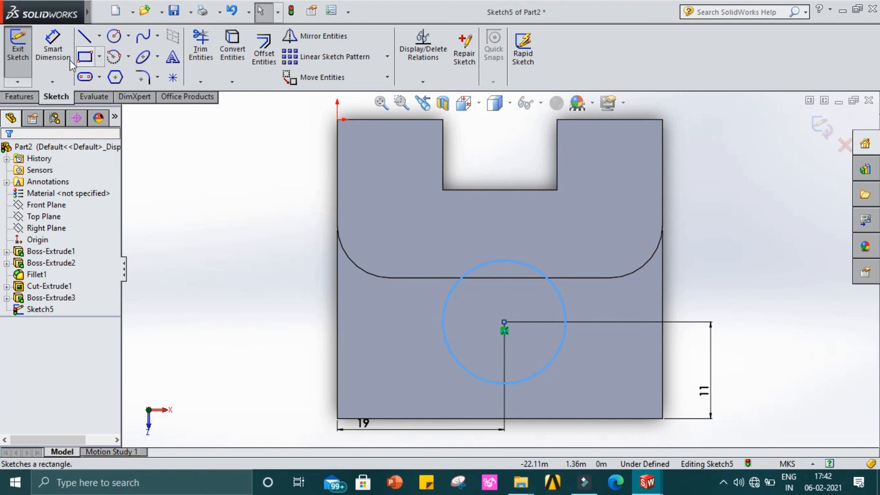
Exit the sketch and cut the circle through the end wall with a blind Extruded Cut 22 m deep
click(18, 56)
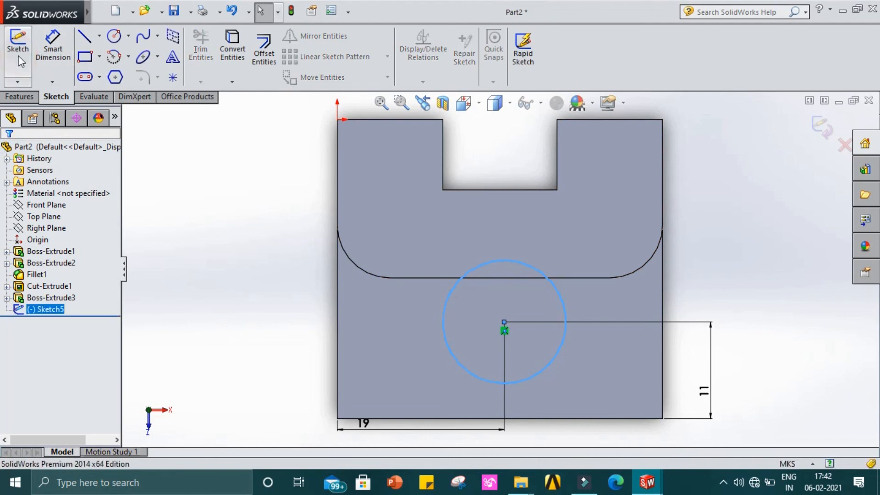
click(24, 98)
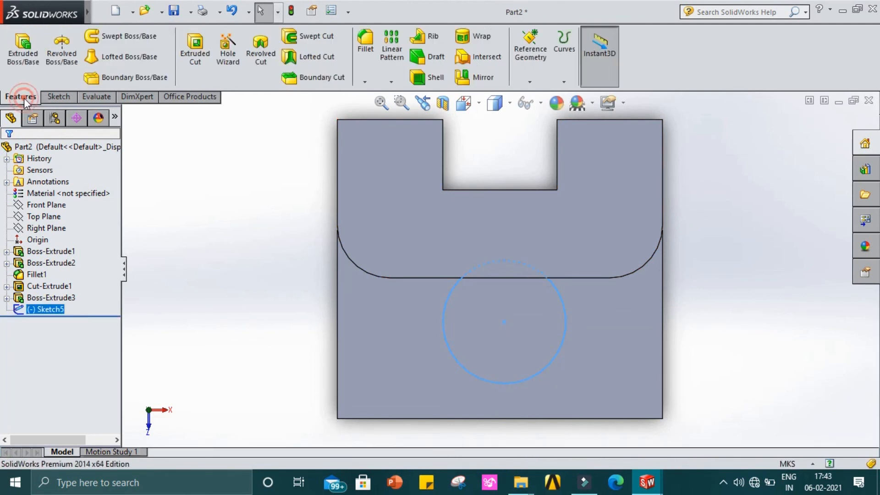
click(193, 50)
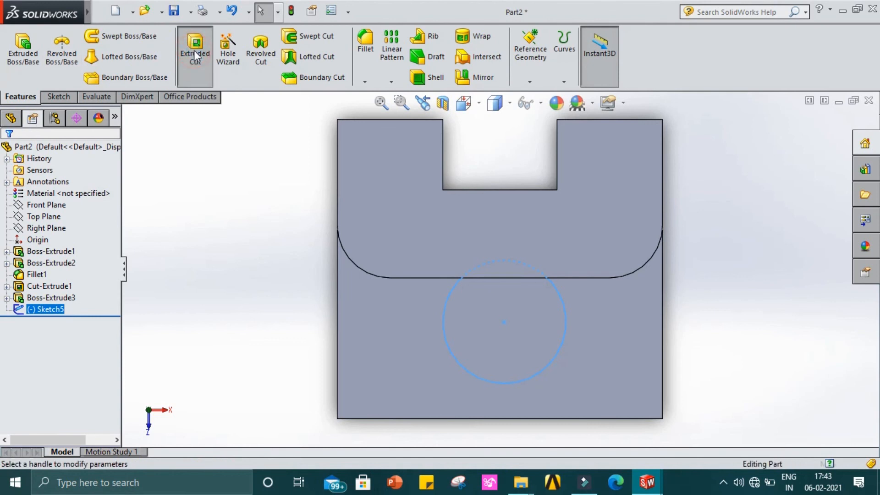
mouse_move(294, 312)
middle_down()
mouse_move(291, 152)
mouse_move(310, 21)
middle_up()
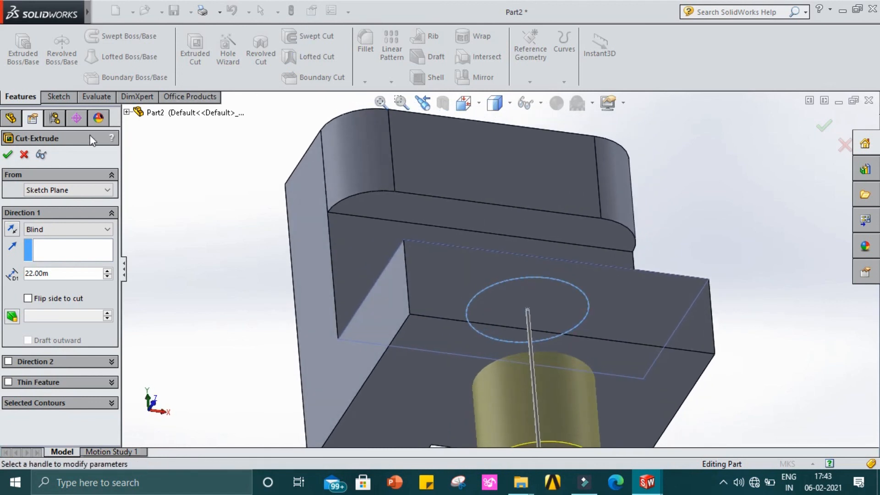
click(8, 156)
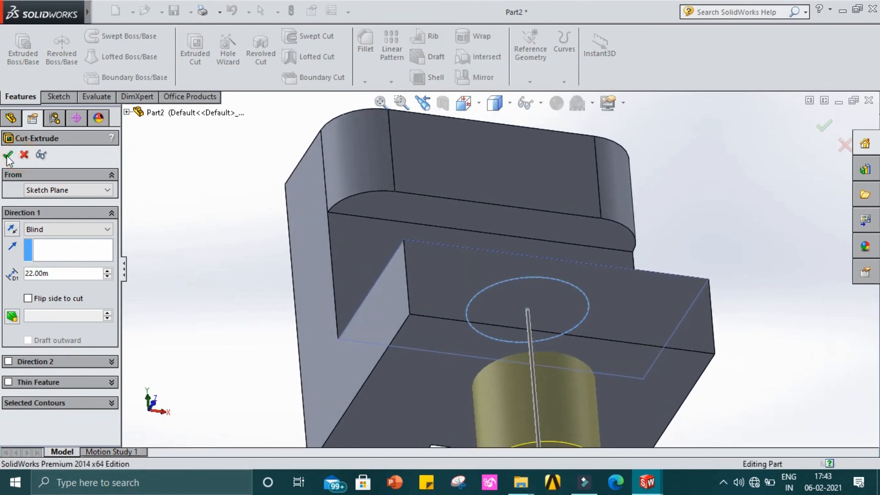
Examine the new round hole and the rest of the part from several angles
middle_drag(195, 239, 156, 397)
scroll(548, 260, down, 3)
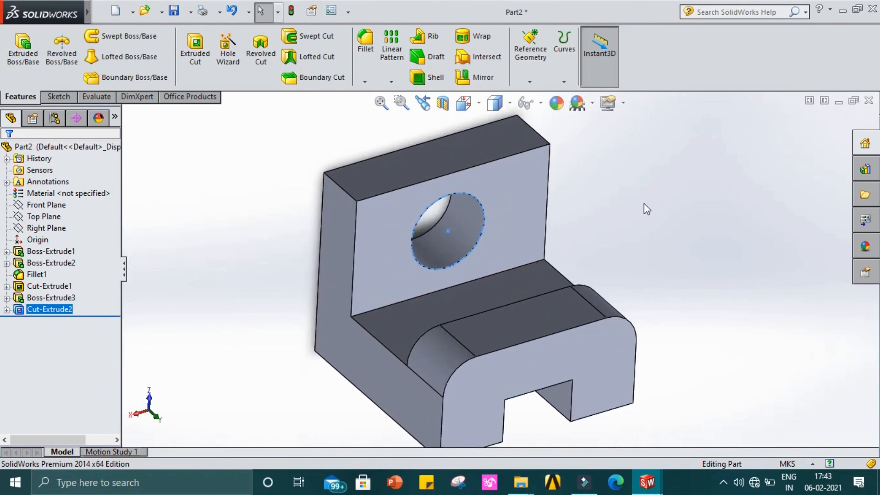
middle_drag(643, 206, 572, 242)
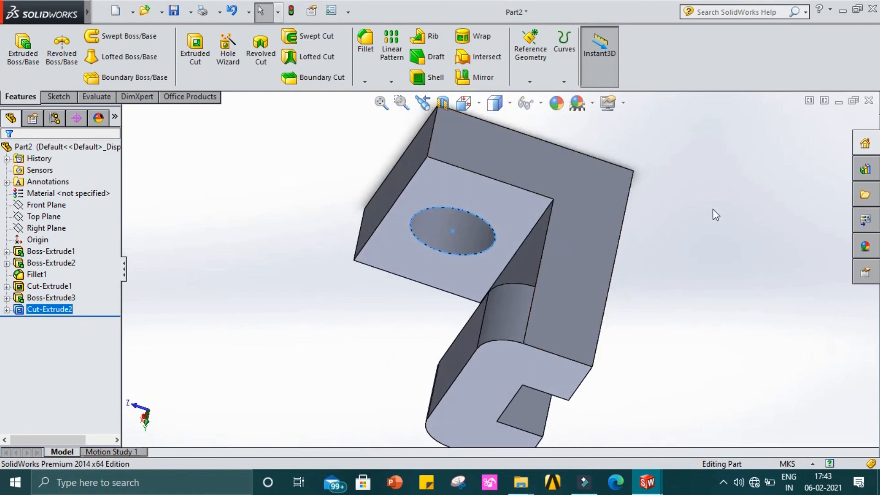
click(713, 209)
middle_drag(688, 286, 724, 275)
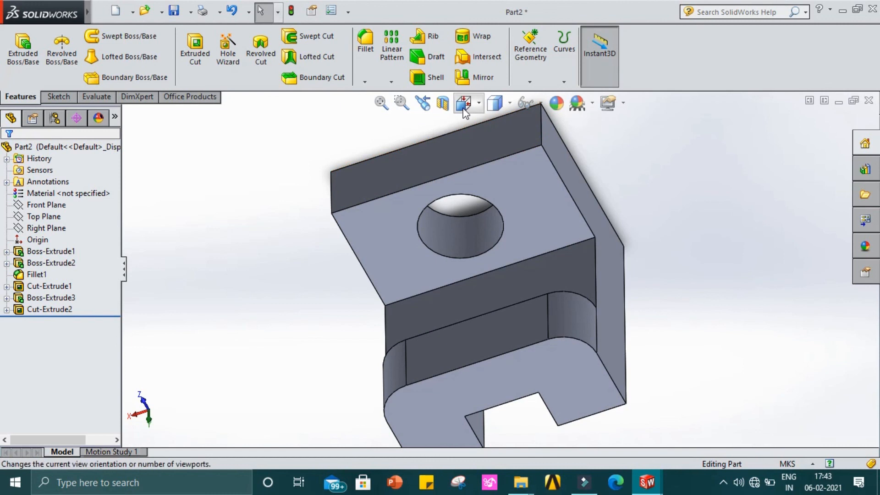
Inspect the part in the standard Right, Front and Left views
click(480, 104)
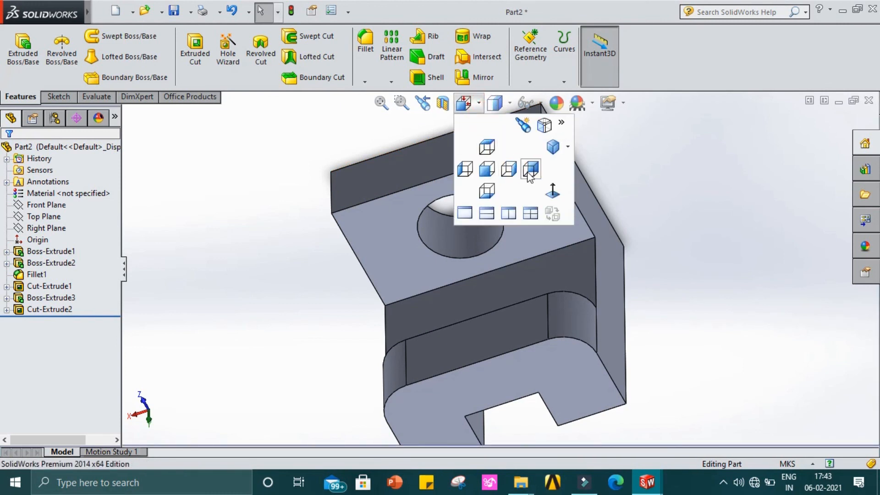
click(529, 173)
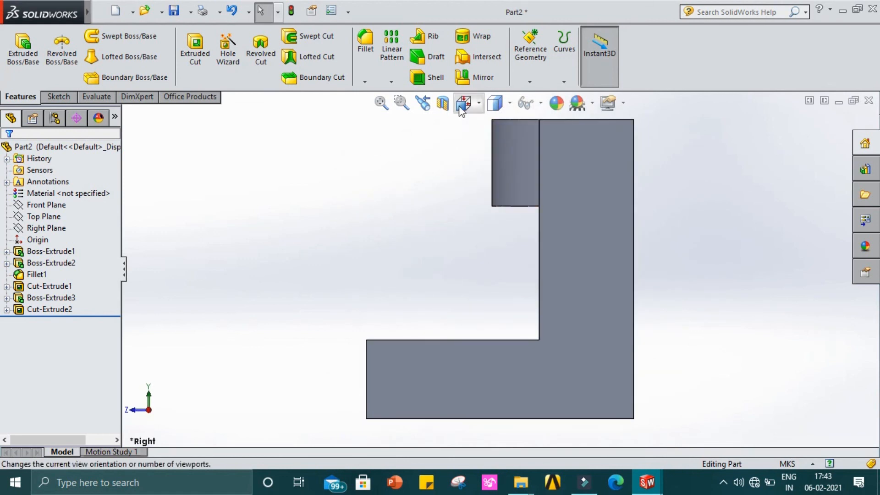
click(479, 104)
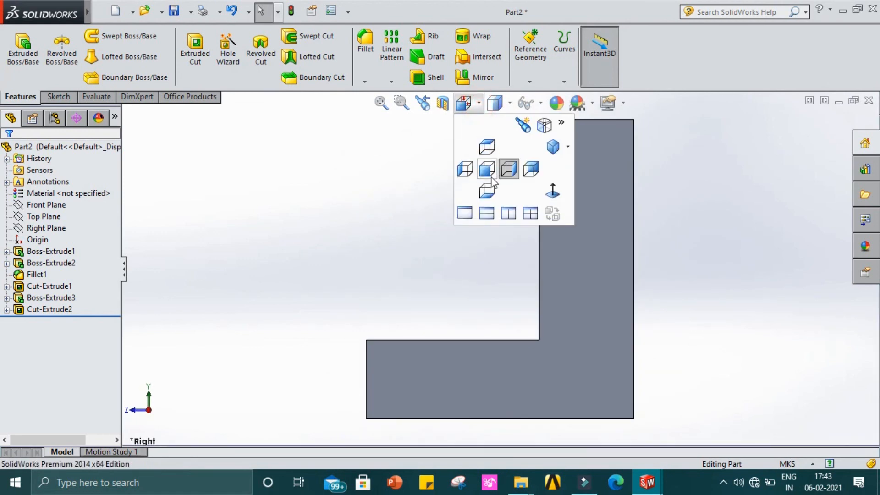
click(489, 175)
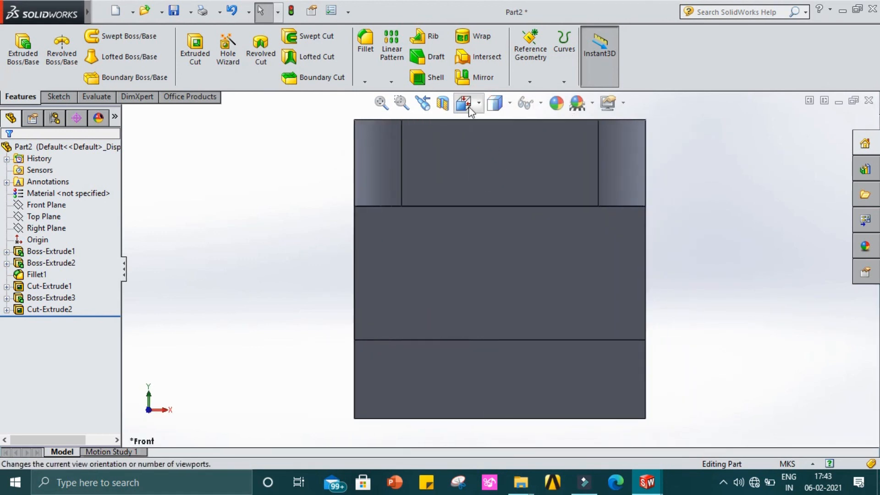
click(478, 103)
click(468, 173)
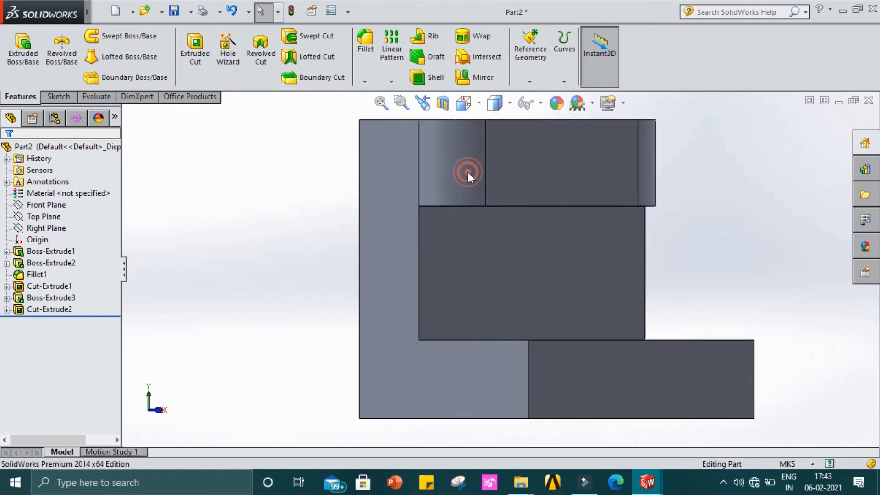
click(476, 104)
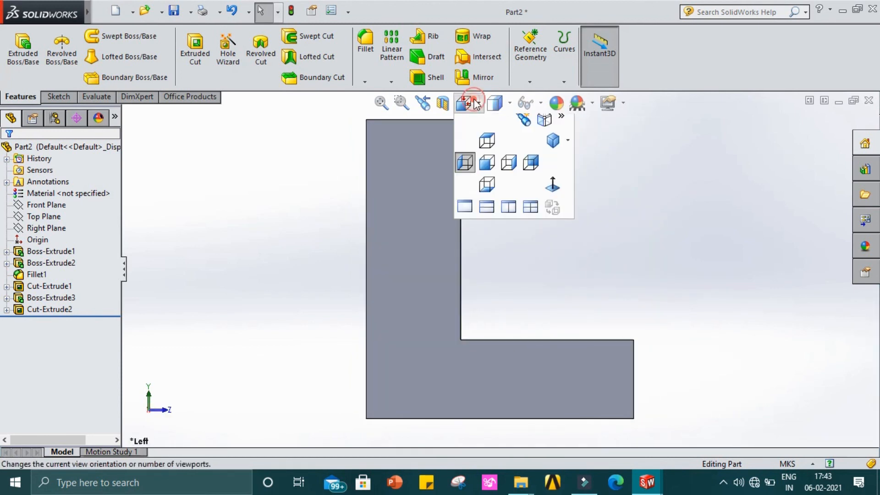
click(550, 190)
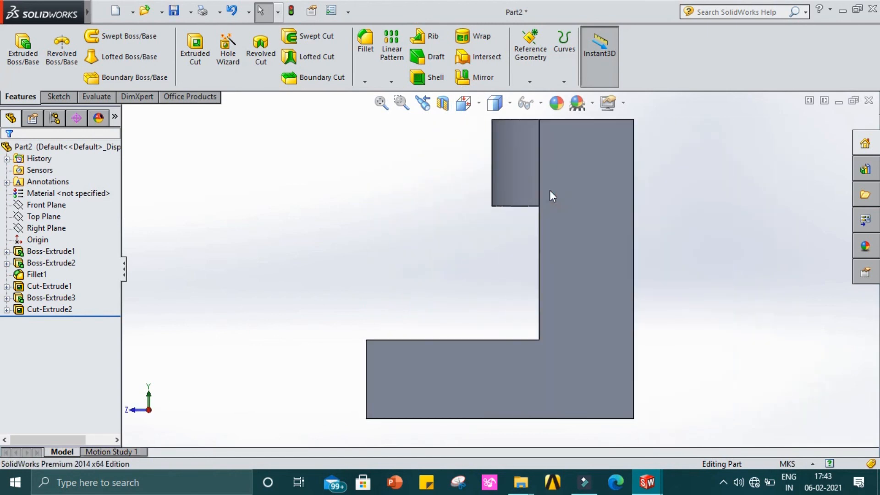
Split the display into two side-by-side viewports, and switch it to the four-view layout
click(479, 104)
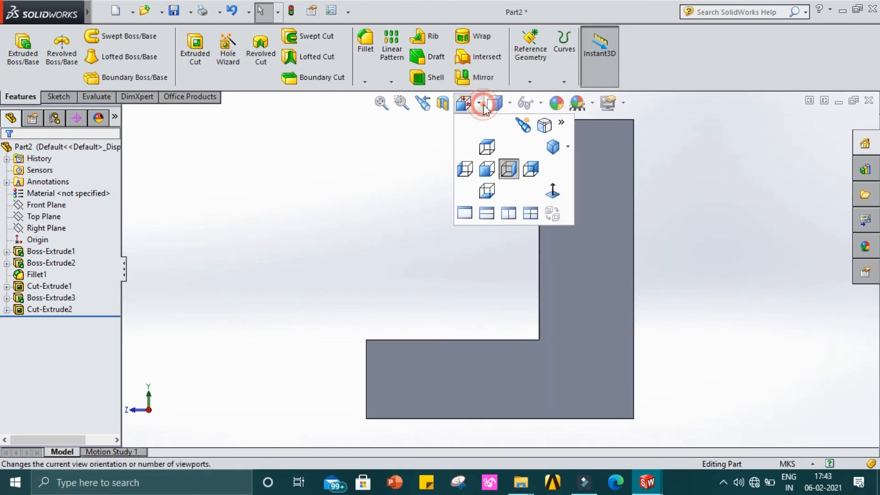
click(508, 213)
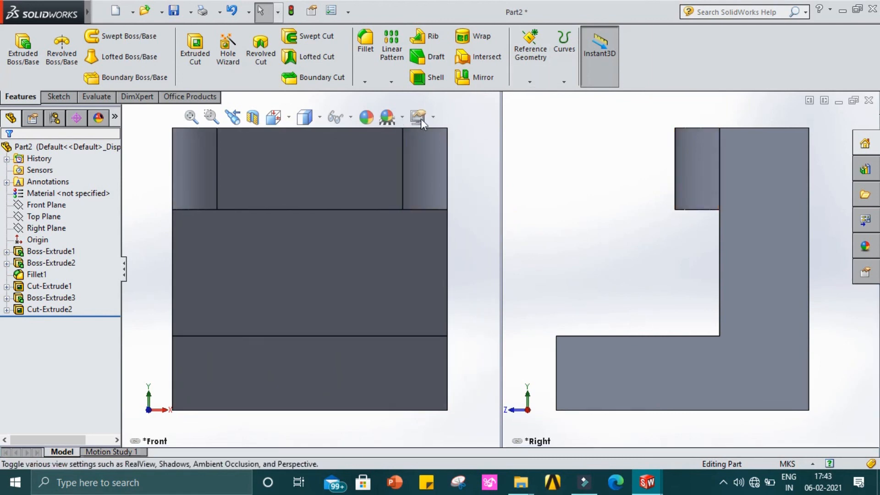
click(291, 118)
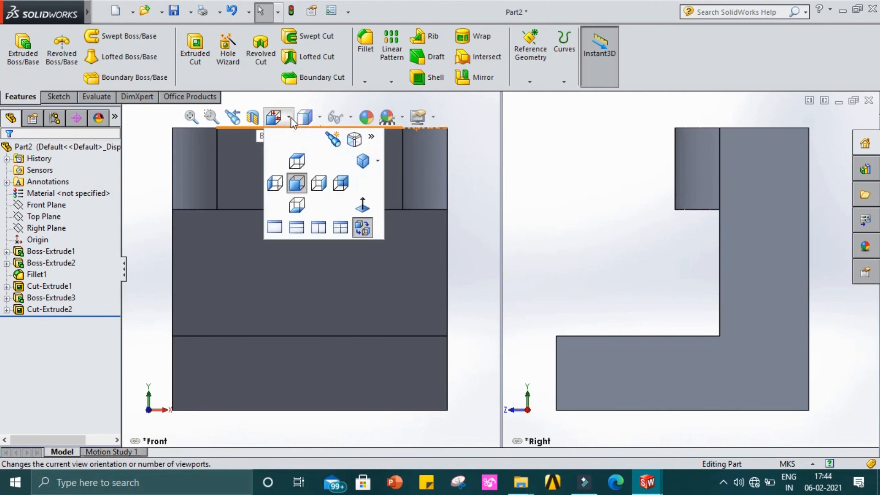
click(342, 228)
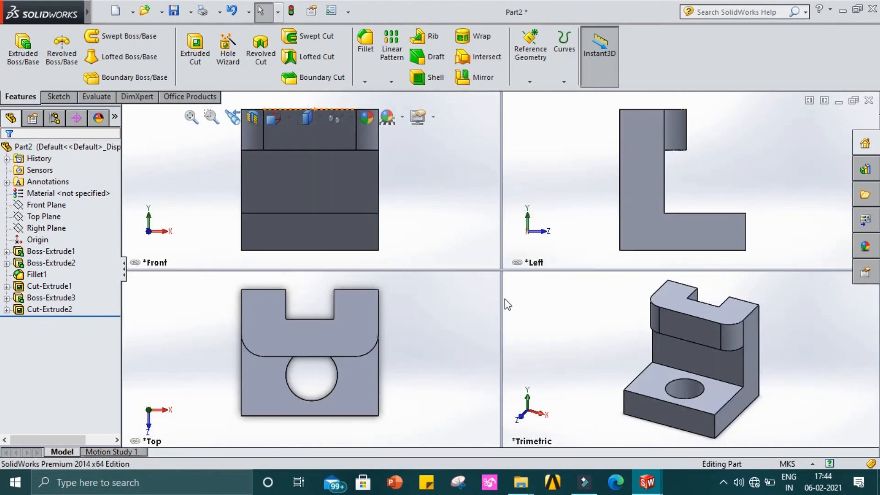